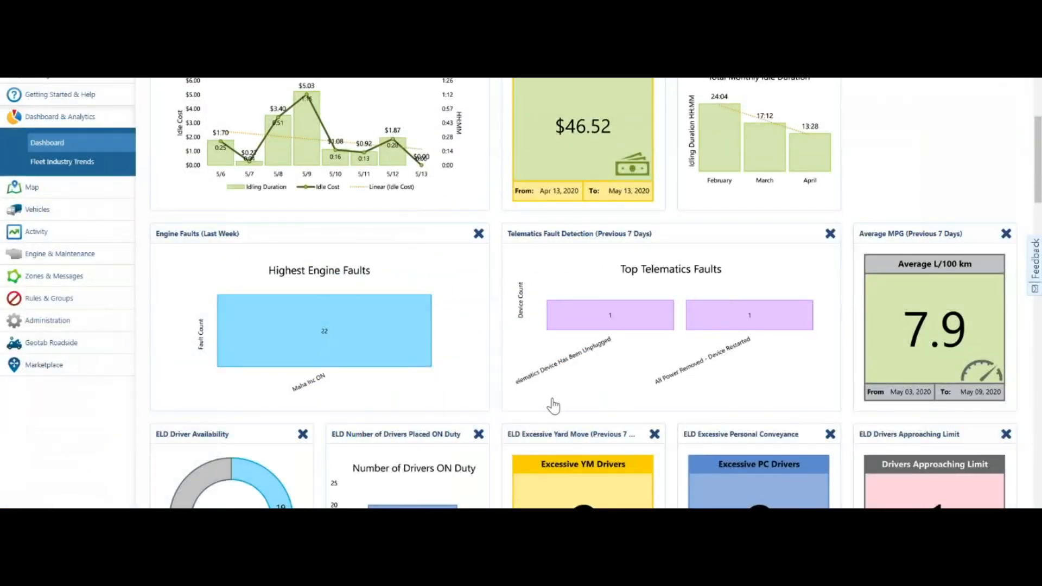
scroll(553, 406, "down", 13)
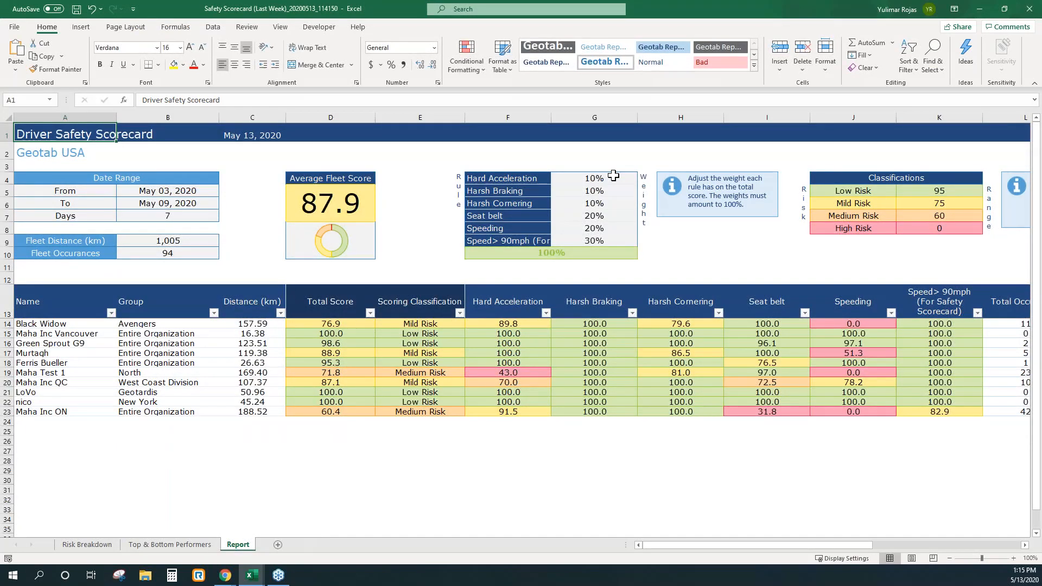
Step: Set the Hard Acceleration weight to 5% and the Speeding weight to 25% in the Driver Safety Scorecard
left_click(614, 175)
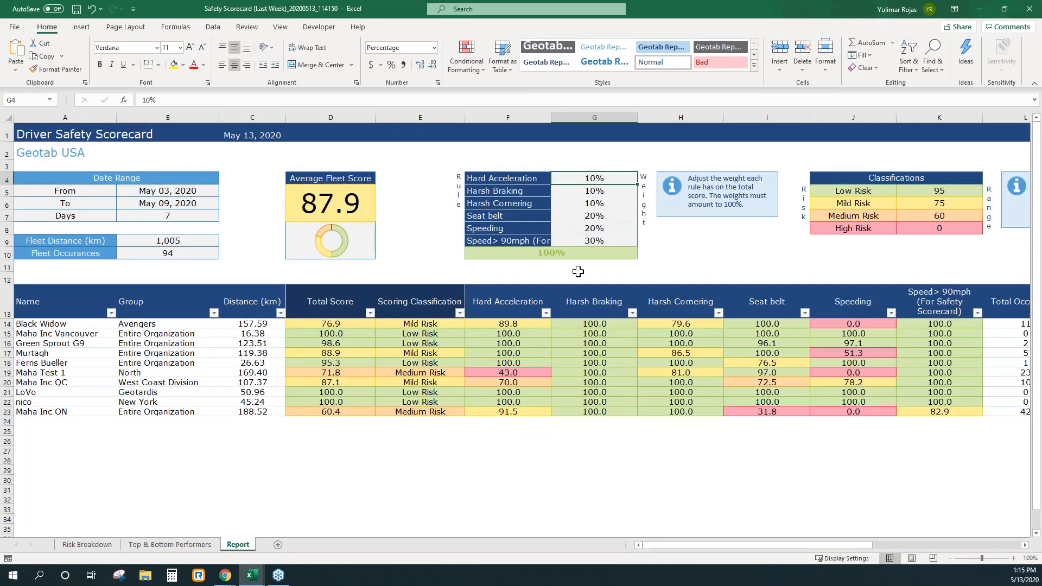
left_click(568, 253)
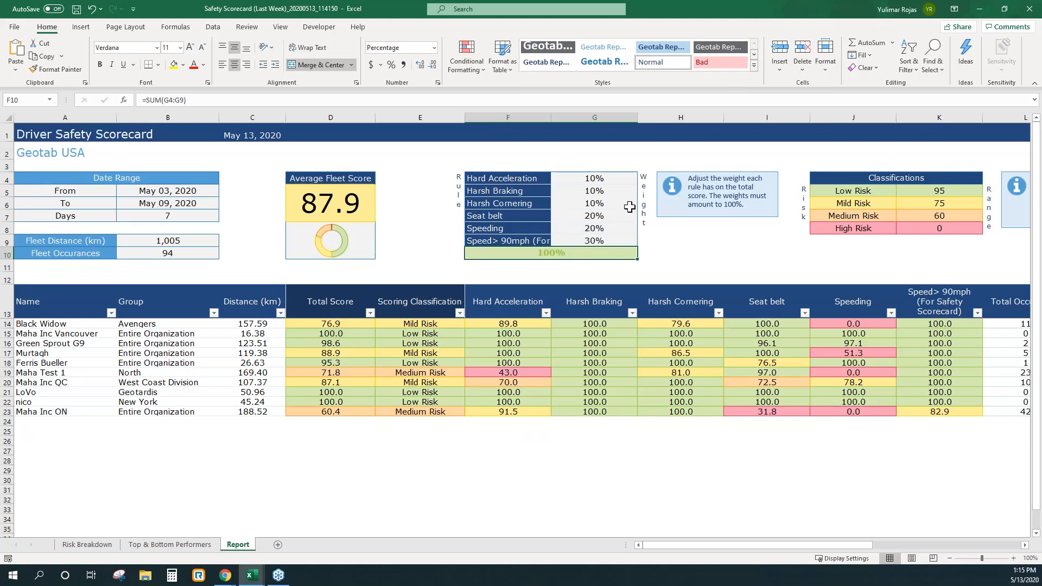
left_click(626, 178)
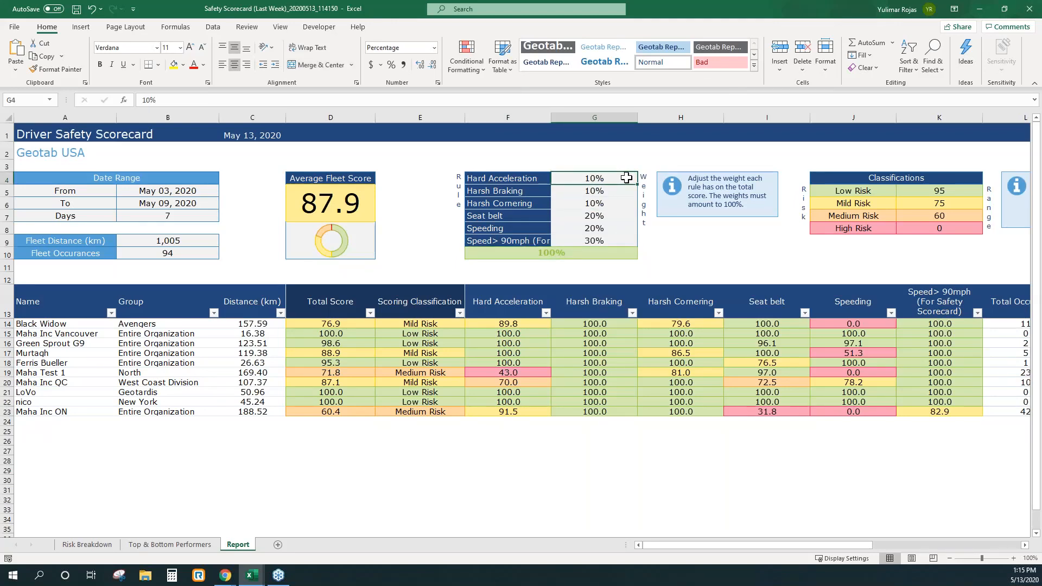
type("5")
left_click(601, 203)
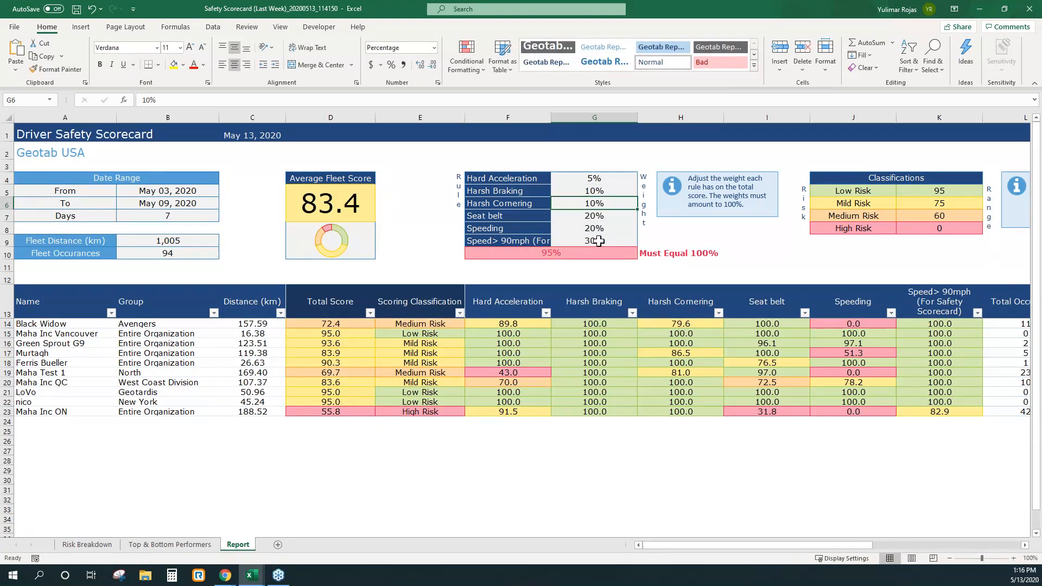
left_click(604, 229)
type("25")
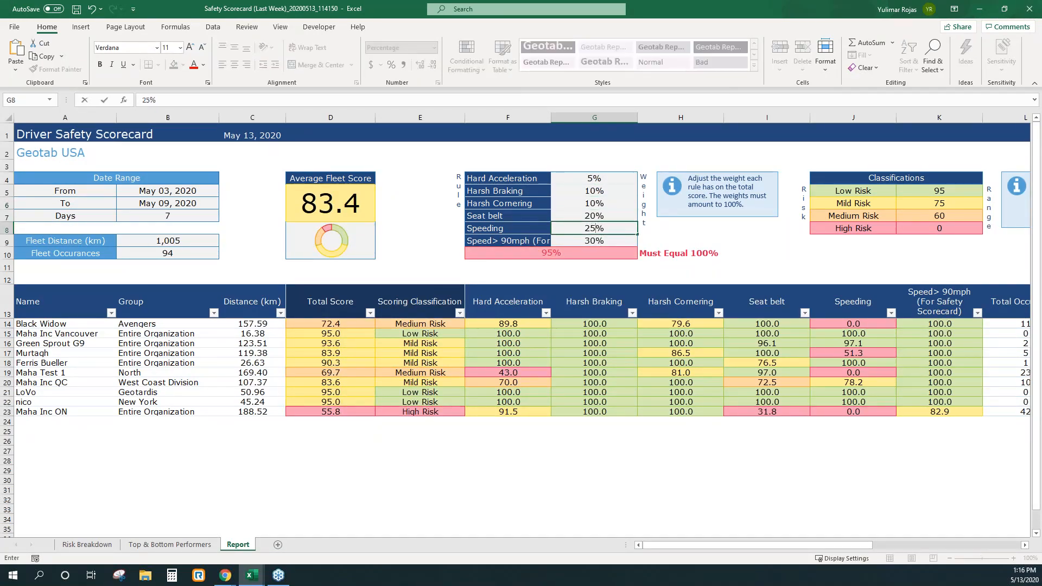
left_click(560, 448)
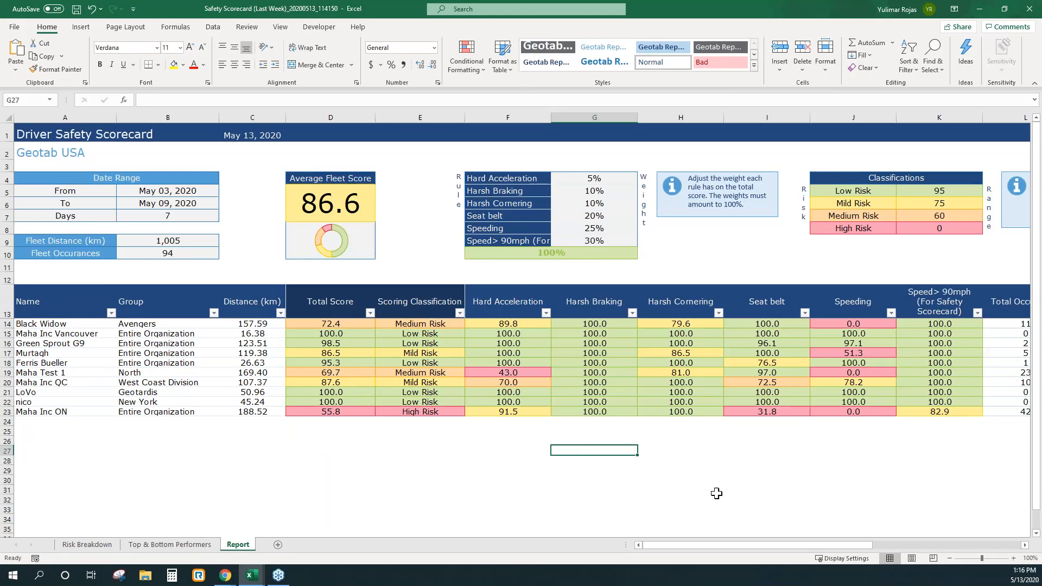
Step: Switch to the MyGeotab dashboard and open the downloaded Daily Idle Cost Trend report in Excel for editing
left_click(985, 12)
scroll(748, 347, "up", 15)
scroll(744, 358, "up", 4)
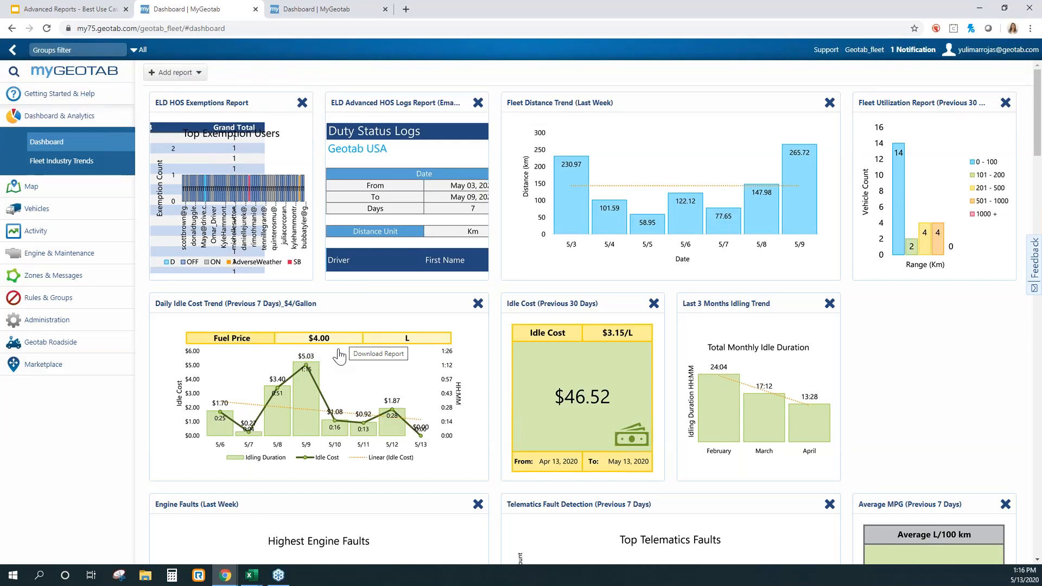
left_click(347, 334)
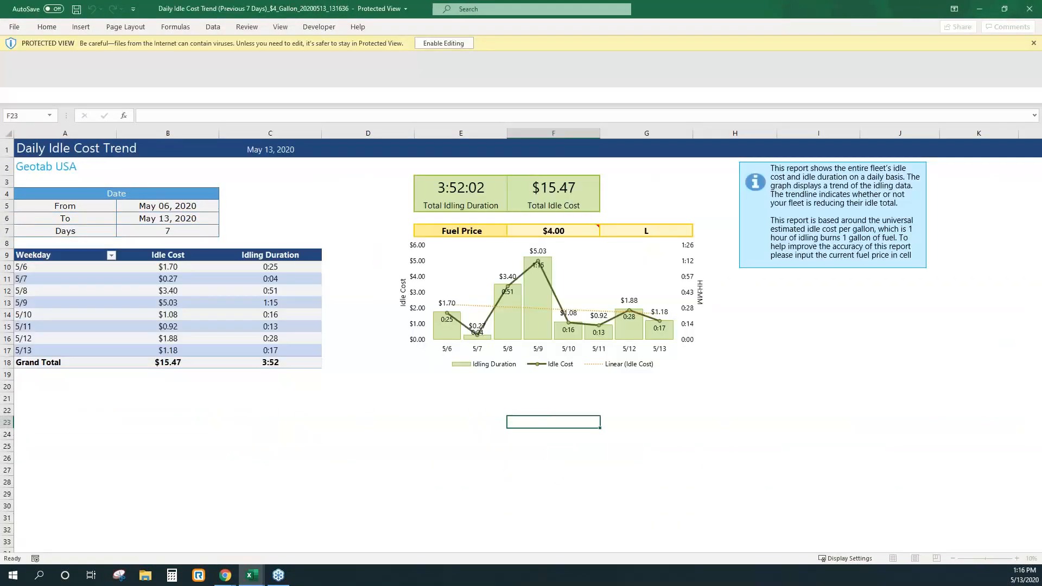
left_click(444, 43)
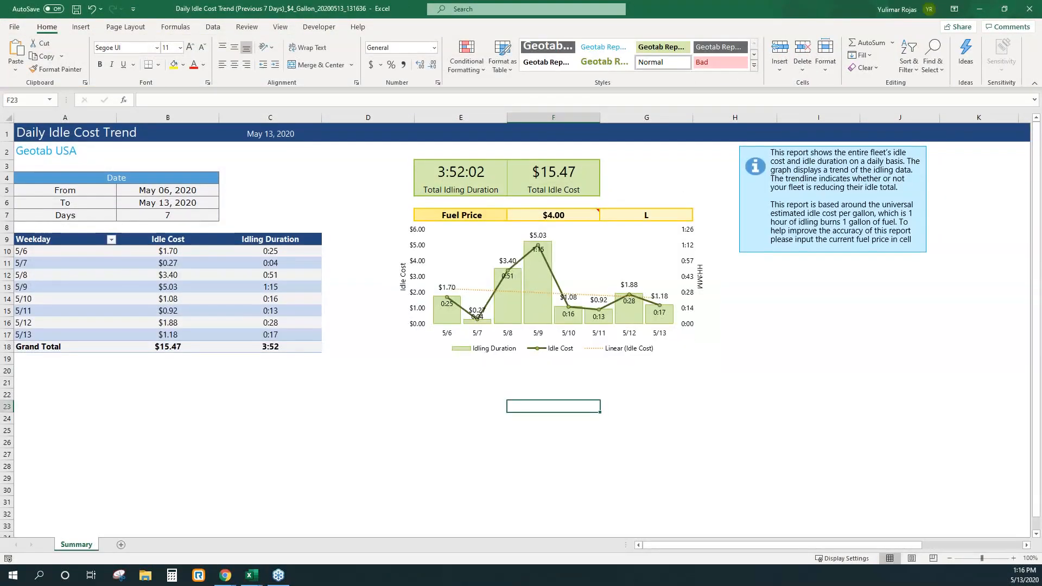
Step: Set the fuel price in cell F7 to $1.00 and close the Daily Idle Cost Trend workbook
left_click(553, 215)
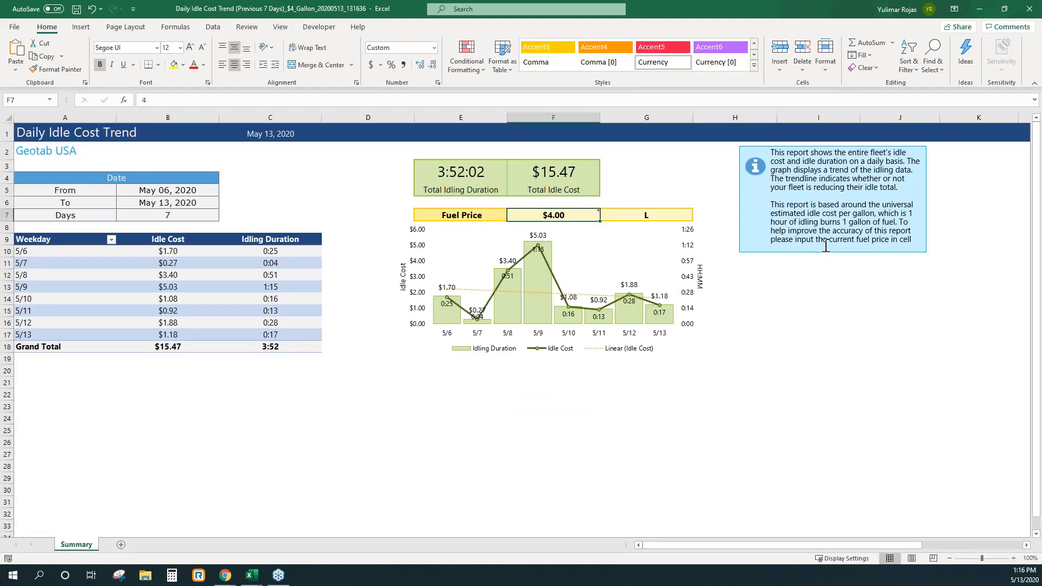
type("1")
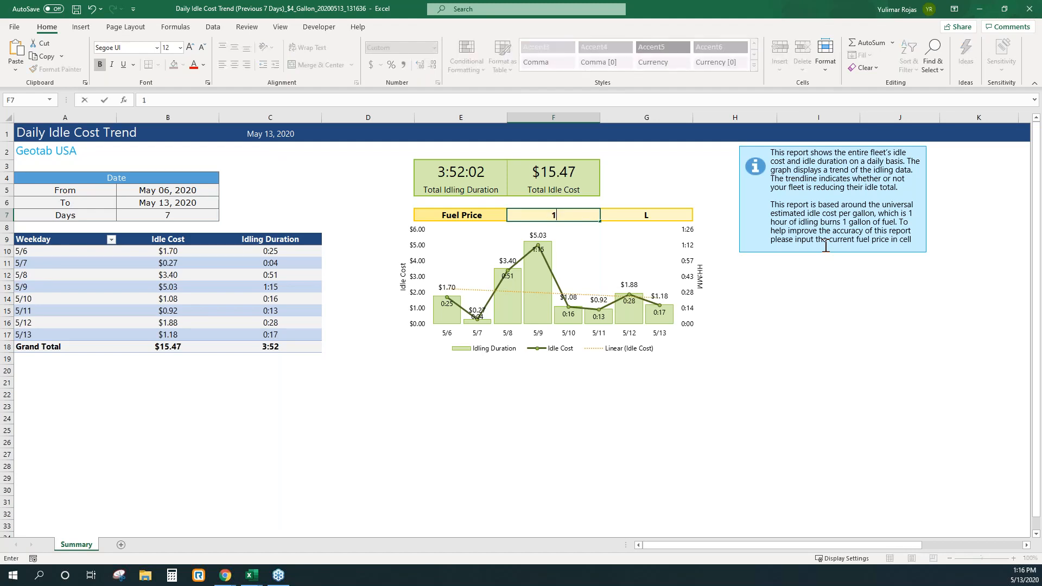
left_click(784, 401)
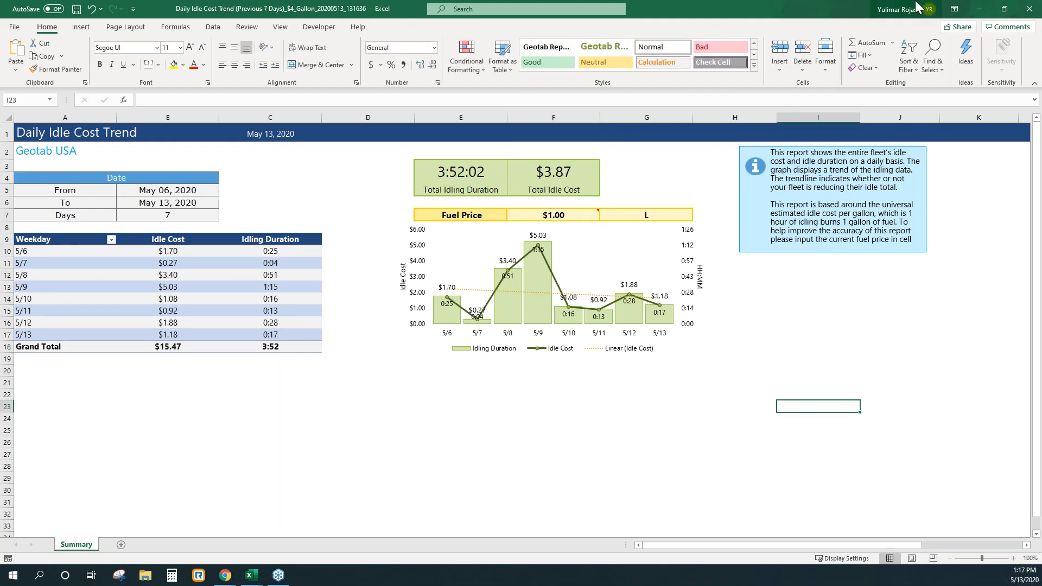
left_click(1023, 8)
key("Return")
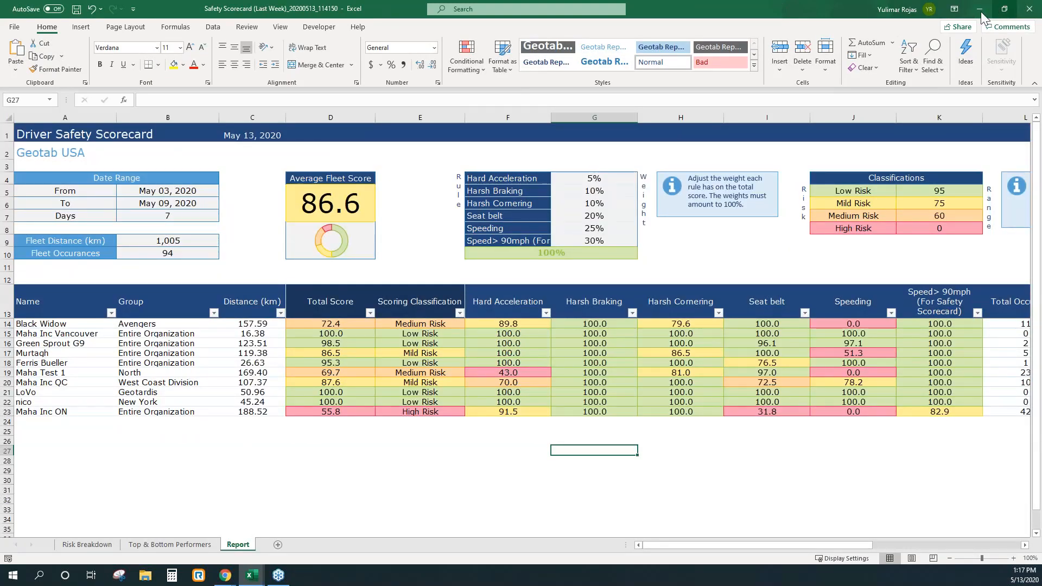
Step: Put the Safety Scorecard away and bring up the Advanced Detailed Trips Report workbook
left_click(979, 9)
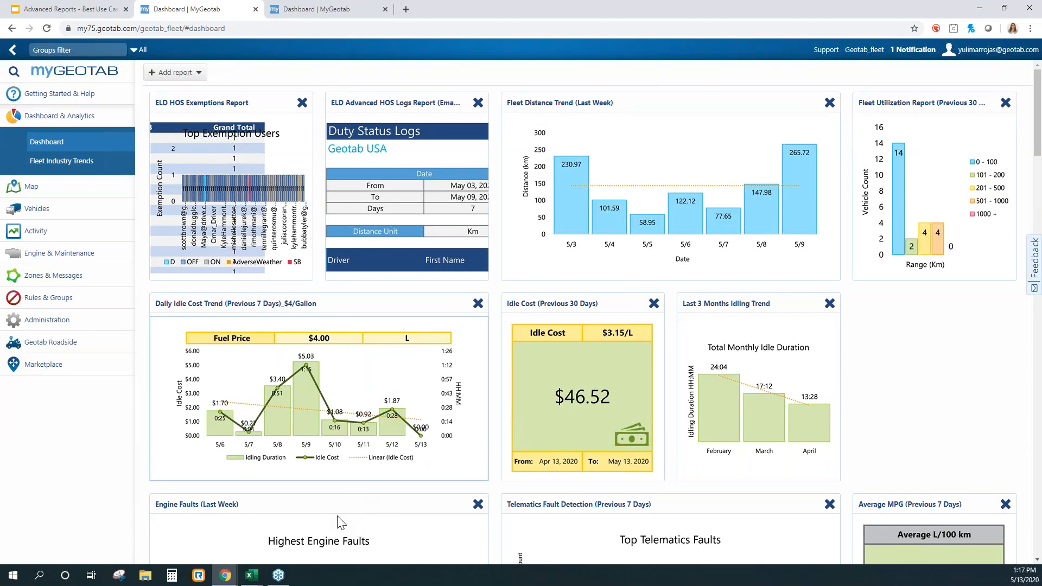
left_click(251, 575)
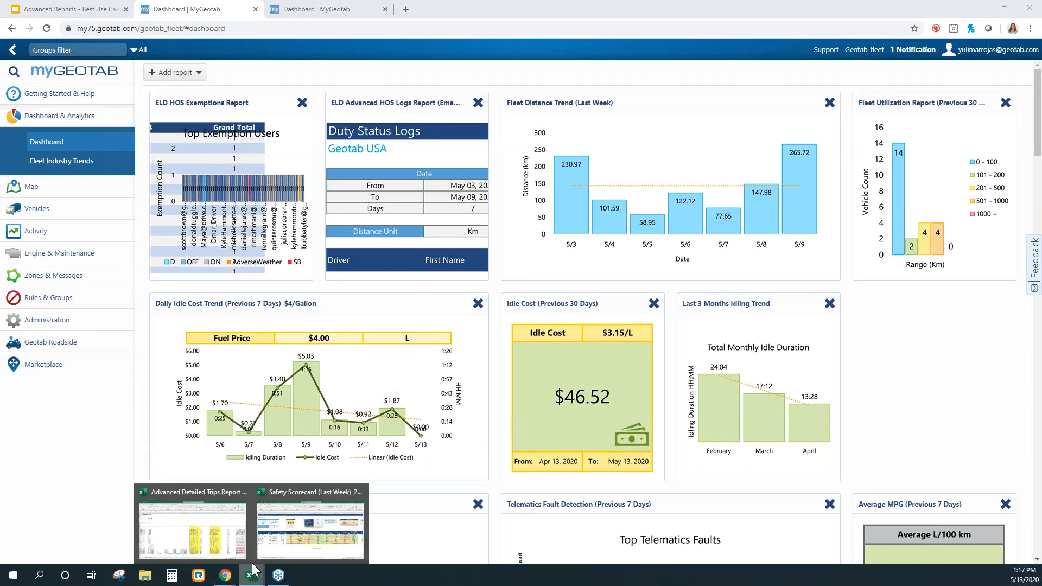
left_click(227, 542)
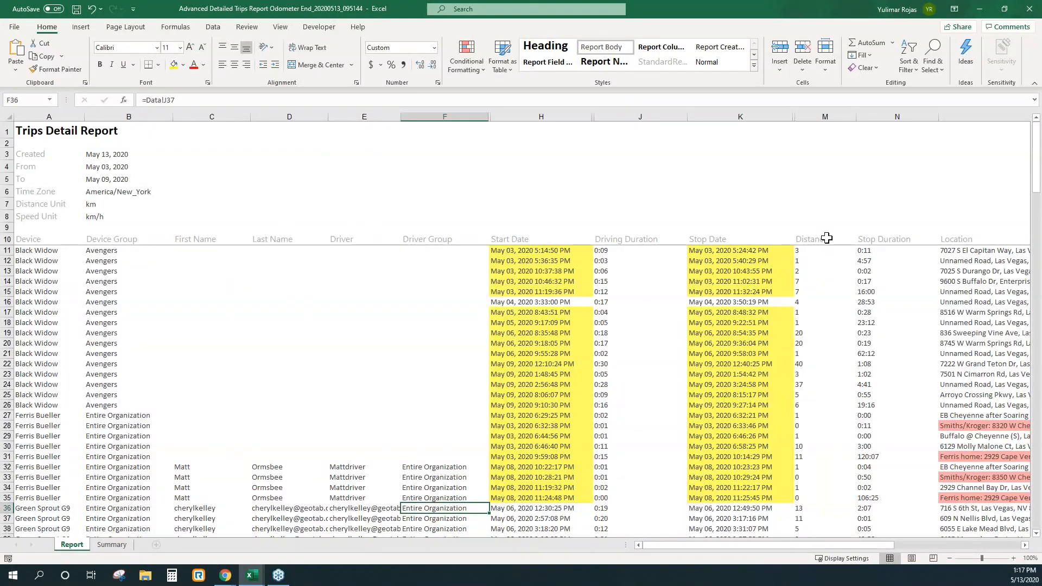
Step: Insert a blank column after Distance in the trips report and head it "Odometer at the end" in row 10
left_click(826, 239)
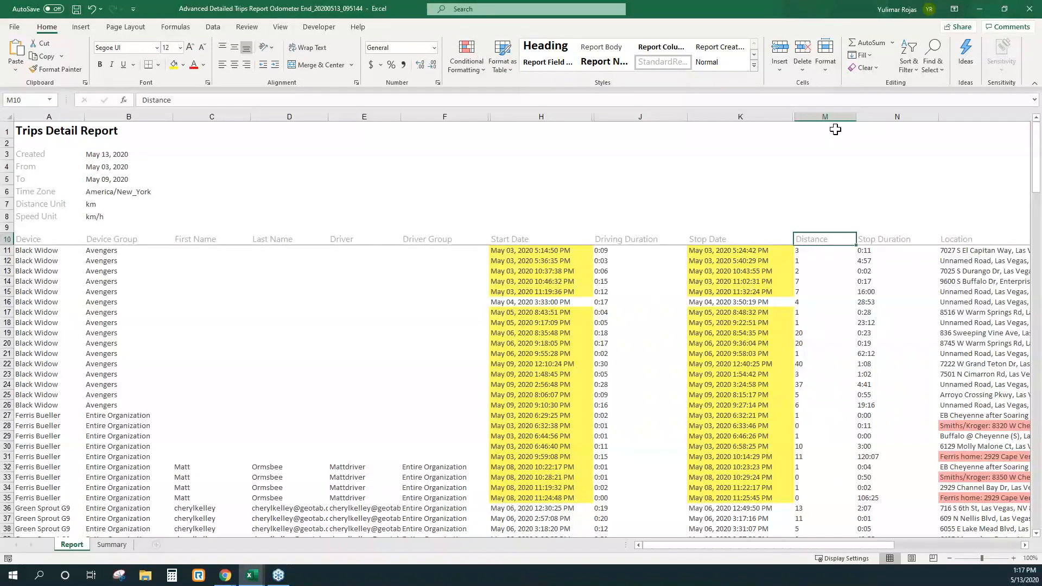
left_click(874, 116)
right_click(876, 116)
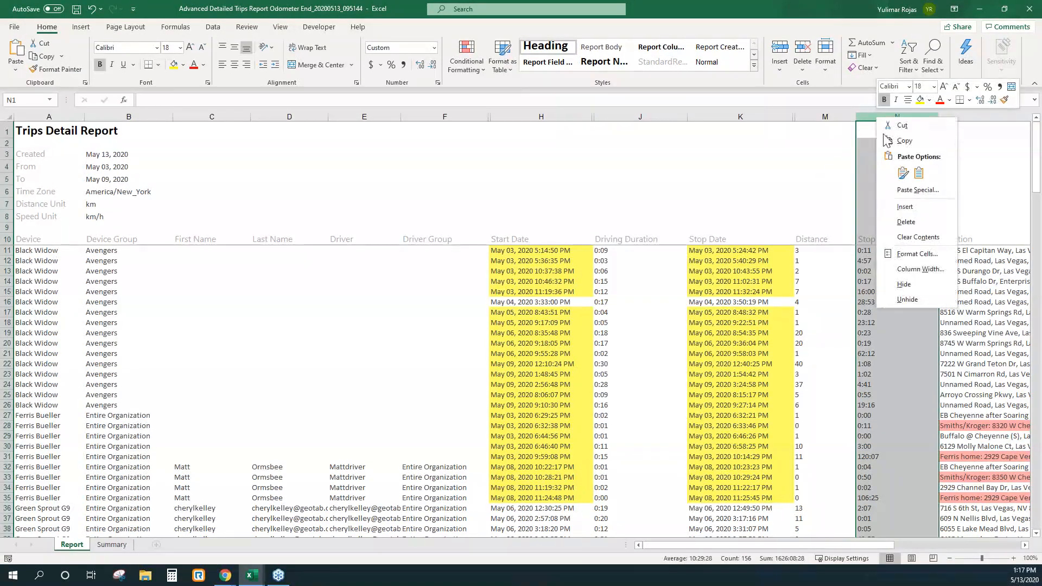
left_click(905, 207)
left_click(879, 240)
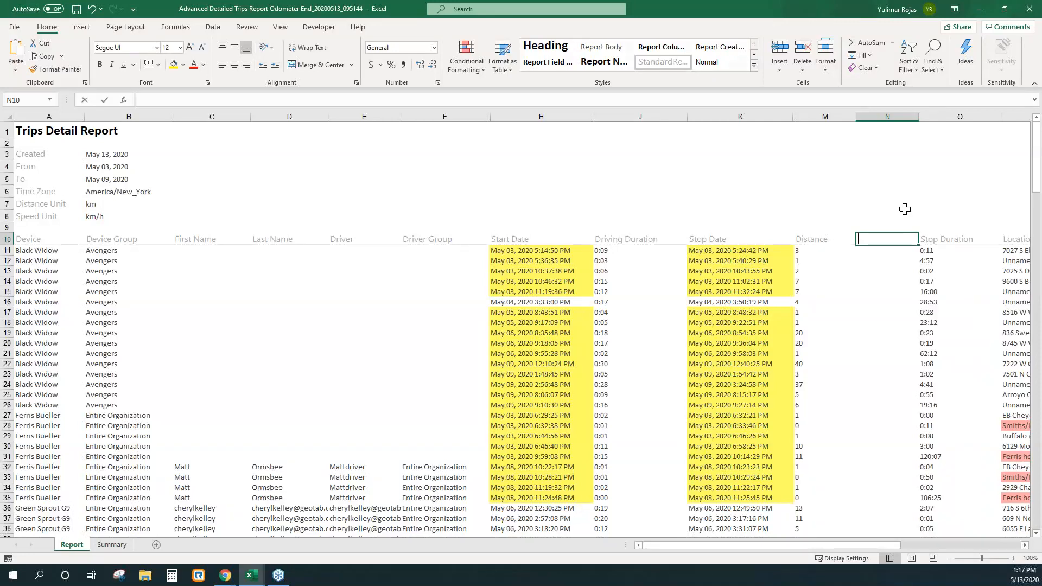
type("Odome")
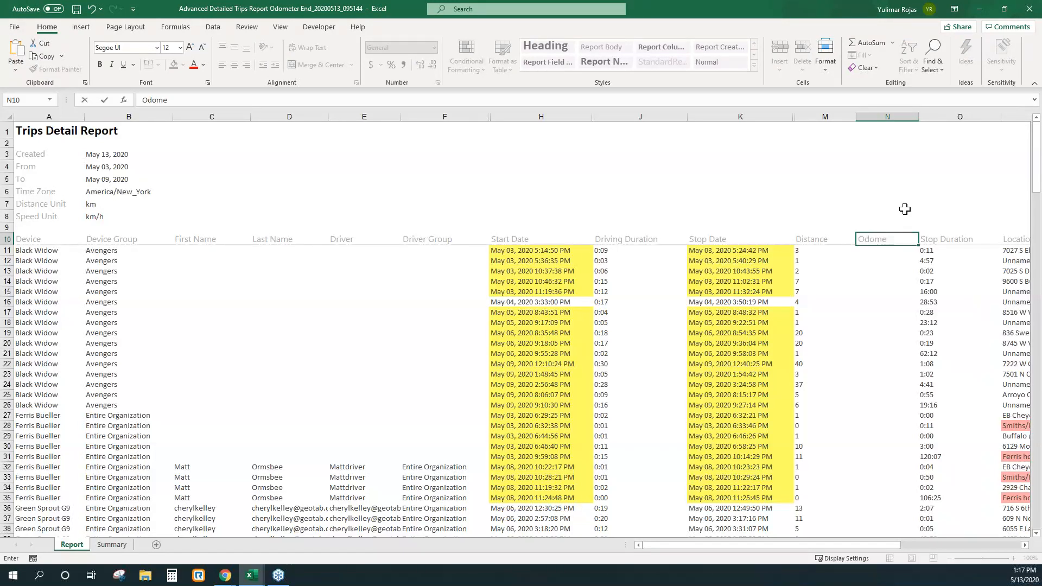
type("ter at the end")
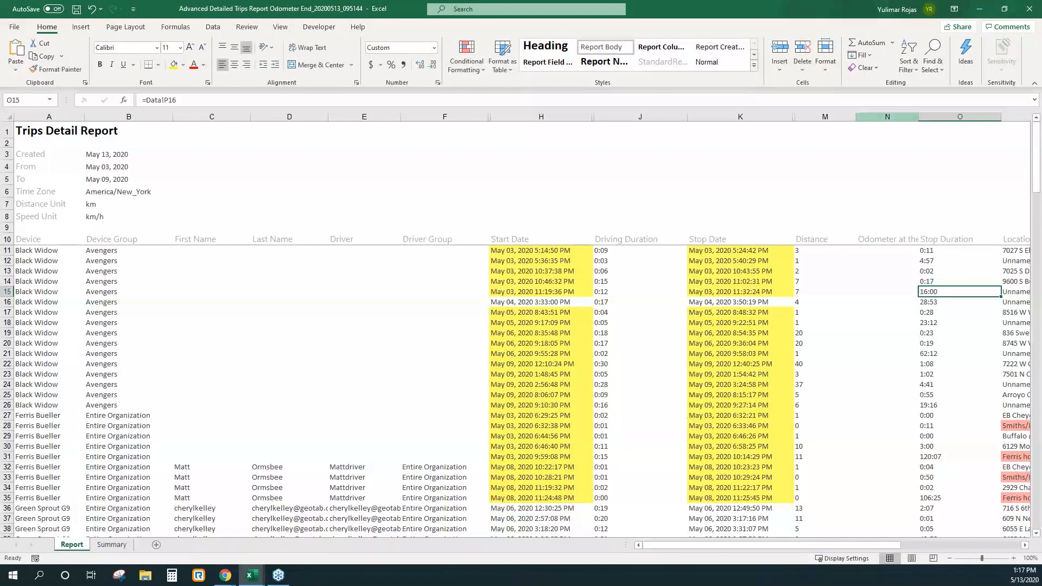
Step: Widen the "Odometer at the end" column so its heading fits
left_click(893, 117)
left_click_drag(918, 115, 955, 112)
left_click(910, 214)
left_click_drag(872, 247, 874, 240)
Step: Insert another blank column directly after Distance and head it "Odometer at start" in row 10
right_click(889, 119)
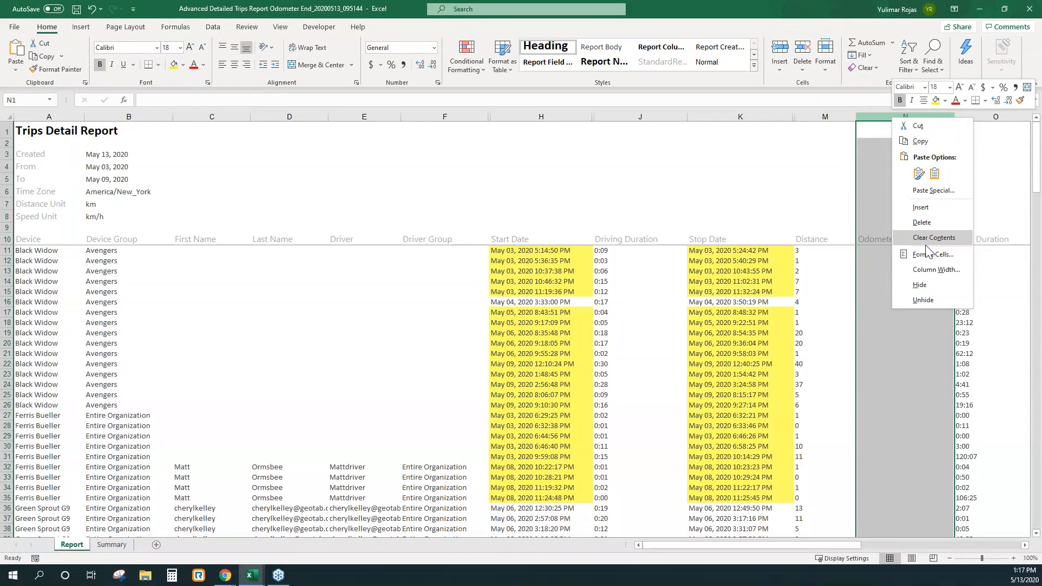
left_click(920, 207)
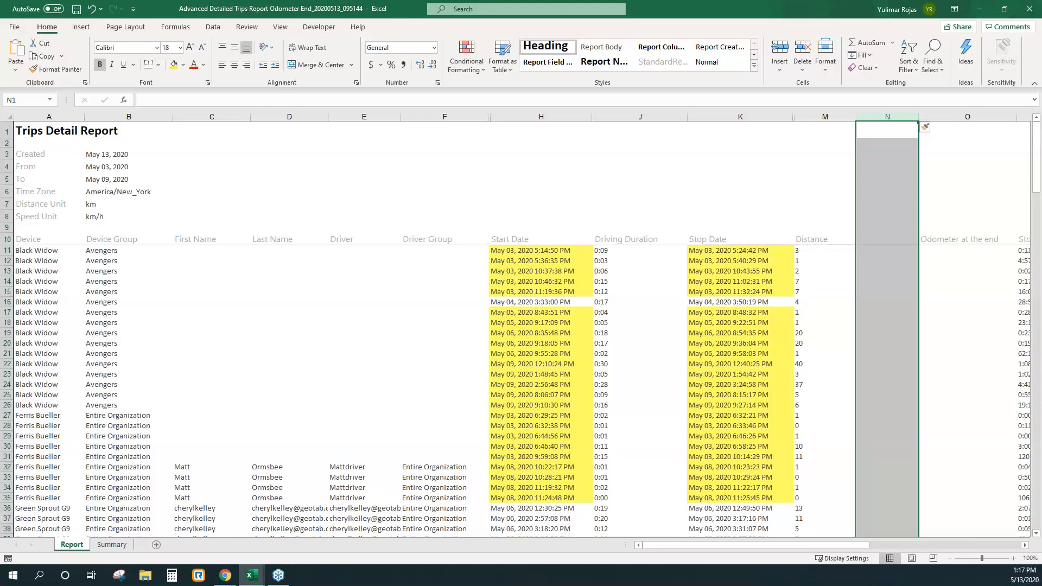
left_click(851, 295)
left_click(882, 238)
type("Odometer at star")
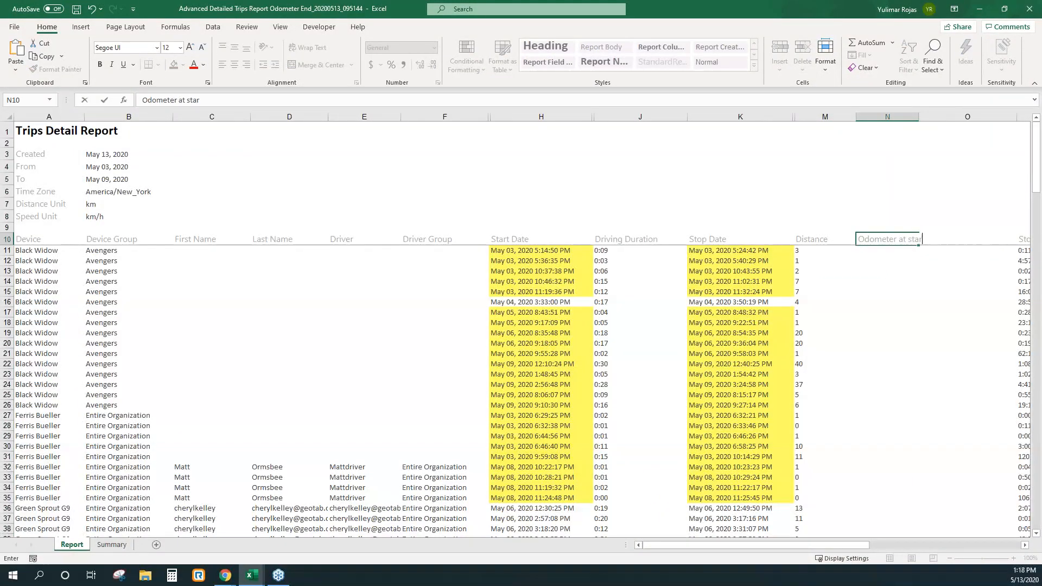
type("t")
Step: Widen the "Odometer at start" column so its heading fits
left_click(896, 117)
left_click_drag(919, 116, 962, 117)
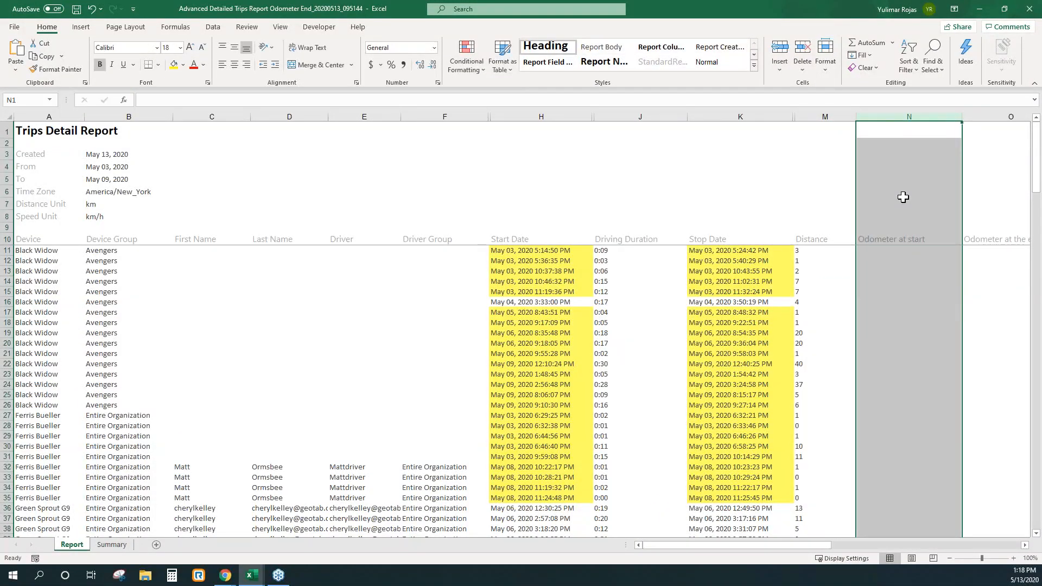
left_click(898, 270)
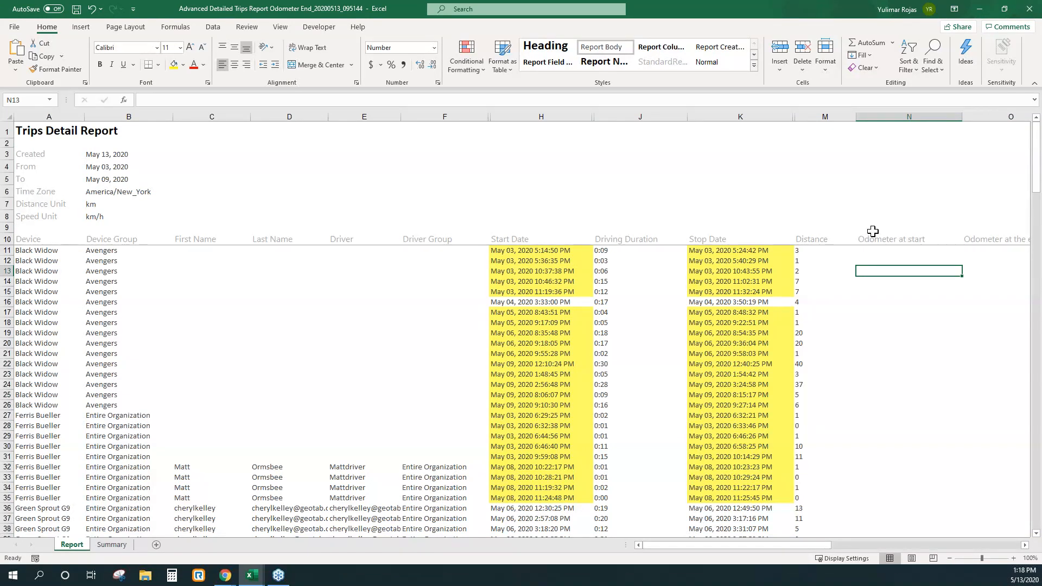
Step: Unhide the Data sheet and locate the first value of its TripDetailOdometerAtStart column, AJ12
right_click(72, 549)
left_click(95, 519)
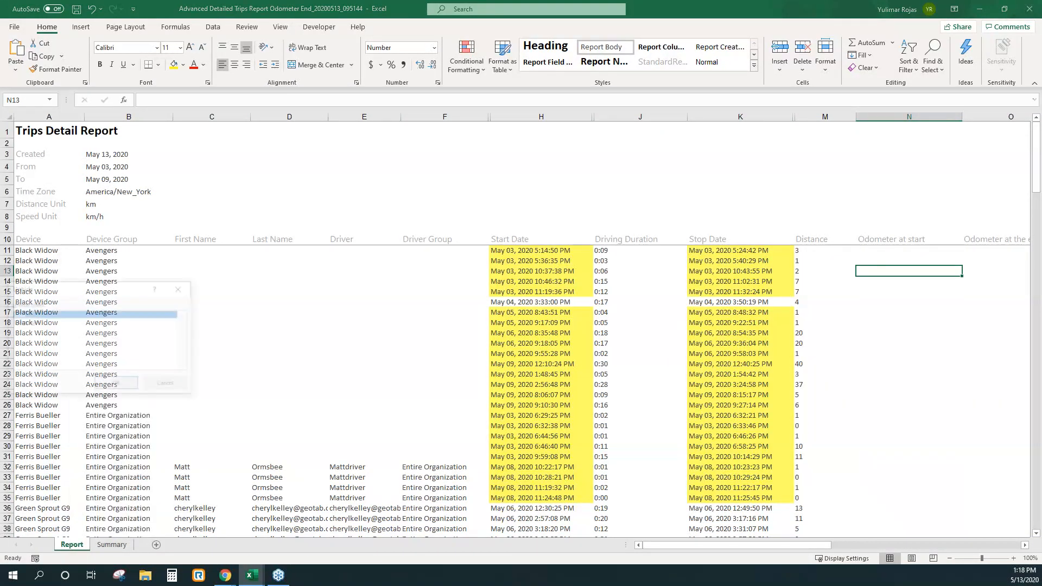
left_click(115, 383)
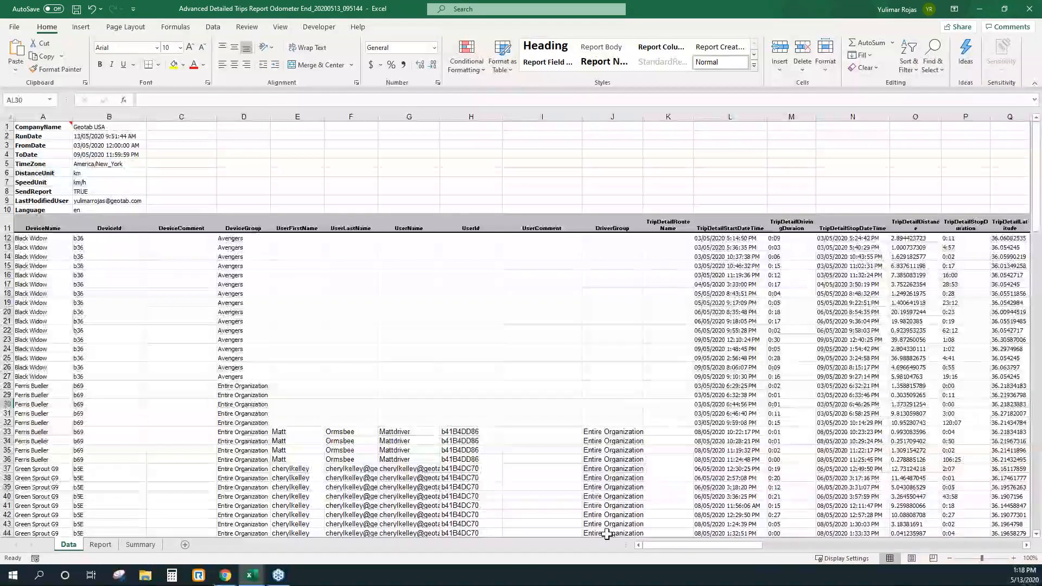
left_click_drag(651, 545, 775, 539)
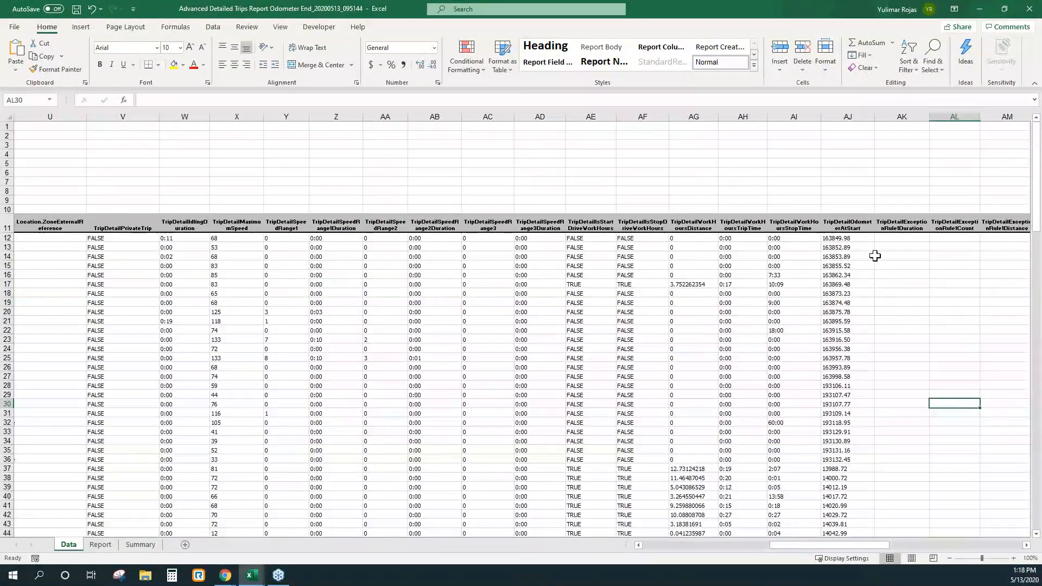
left_click(868, 256)
left_click(867, 239)
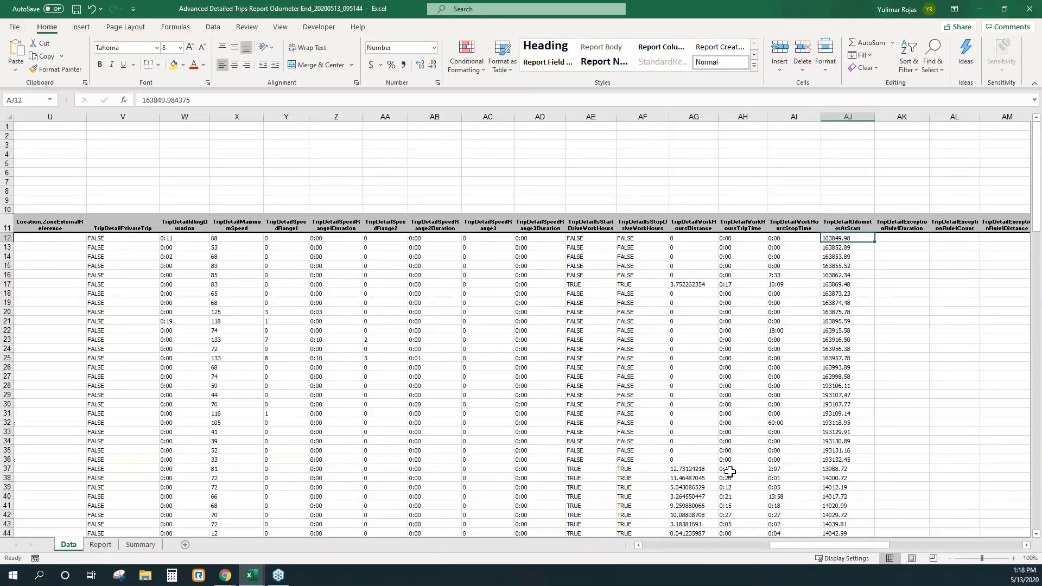
Step: Link cell N11 of the Report sheet to the starting odometer value with the formula =Data!AJ12
left_click(100, 544)
left_click(896, 251)
type("=")
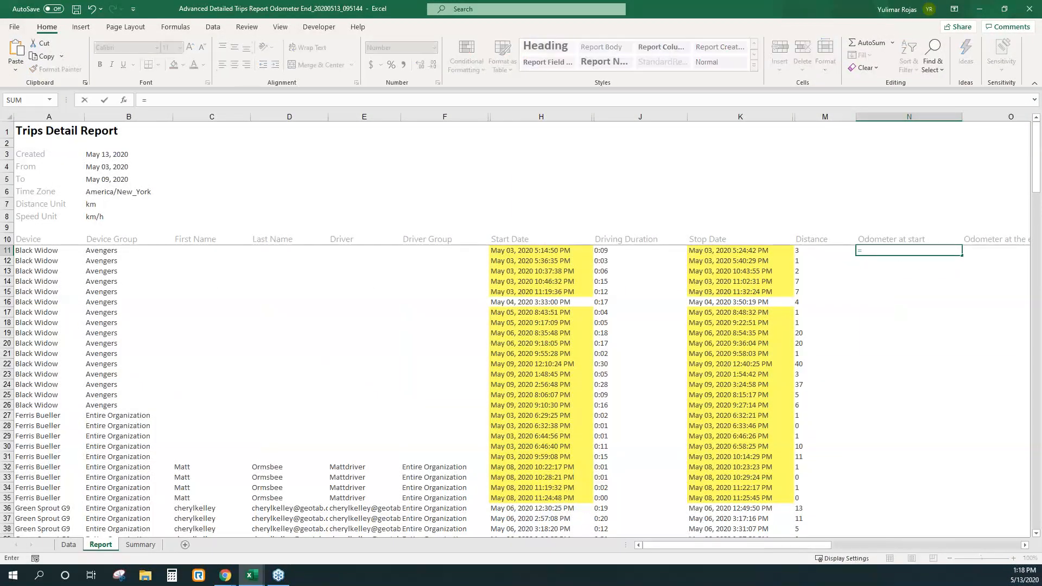
left_click(69, 545)
left_click(828, 240)
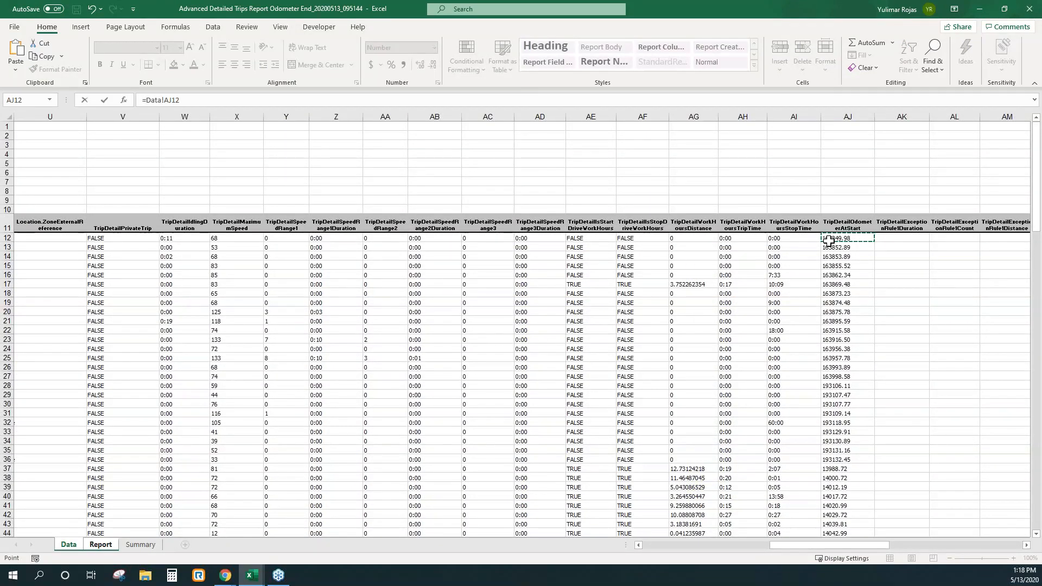
key("Return")
Step: Fill the N11 formula down the "Odometer at start" column for all trip rows and check the filled values
left_click(890, 313)
left_click(911, 253)
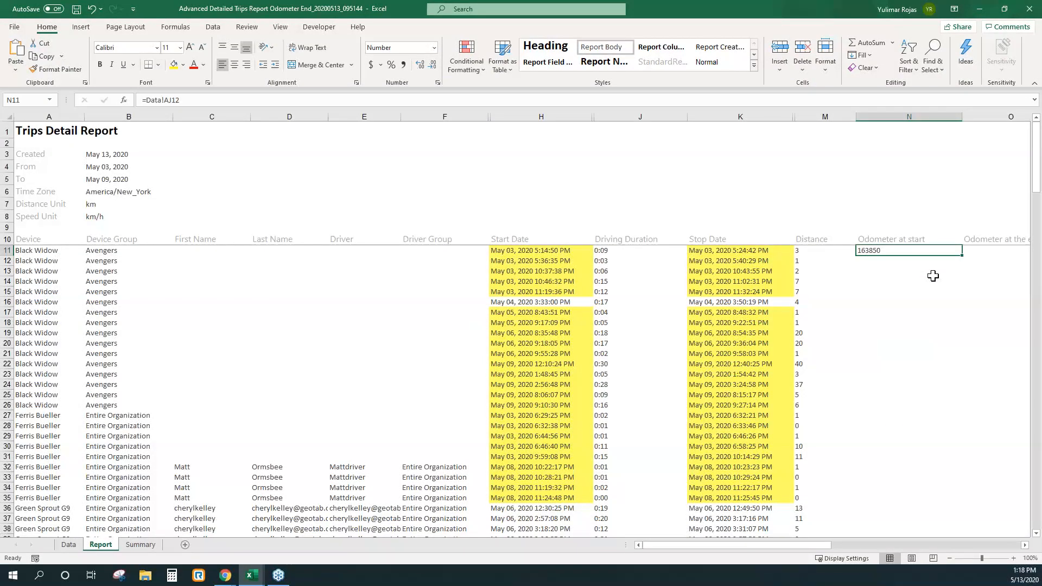
double_click(962, 257)
scroll(883, 406, "down", 4)
scroll(883, 406, "down", 5)
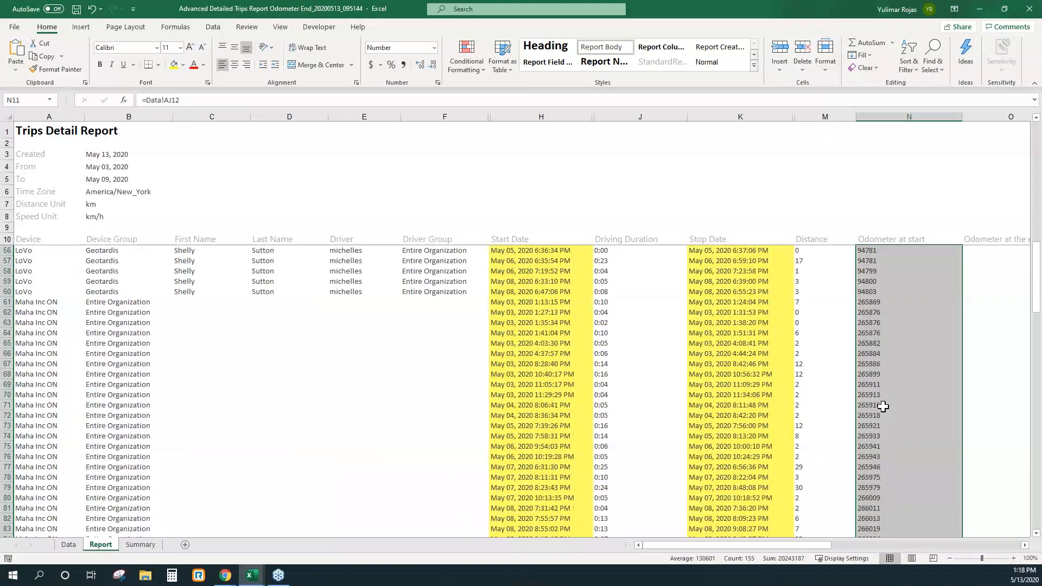
Step: Calculate the ending odometer in cell O11 of the Report sheet by adding distance and starting odometer with =SUM(M11,N11)
scroll(883, 401, "up", 15)
left_click(890, 252)
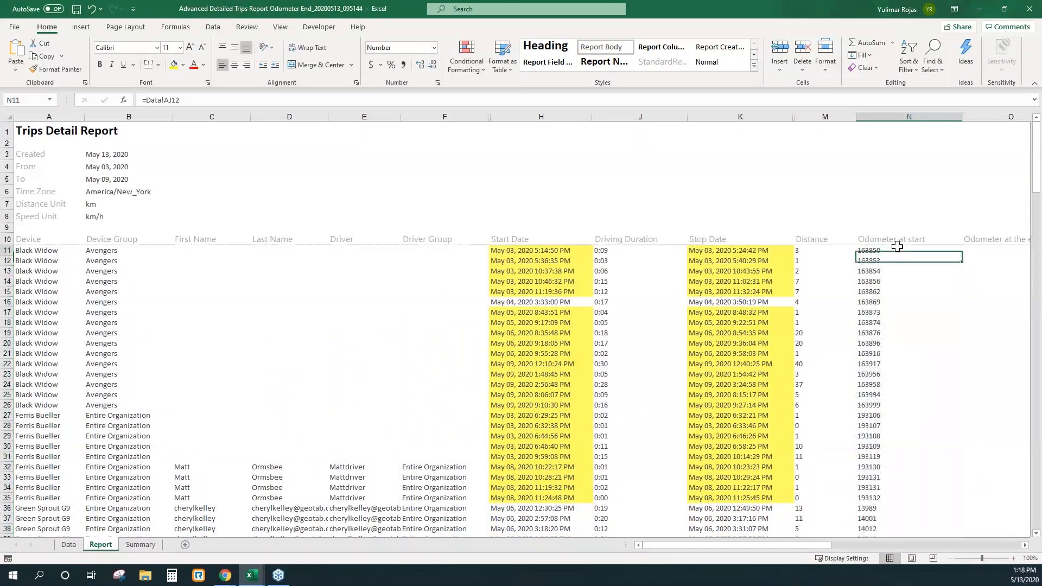
left_click(833, 252)
left_click(995, 251)
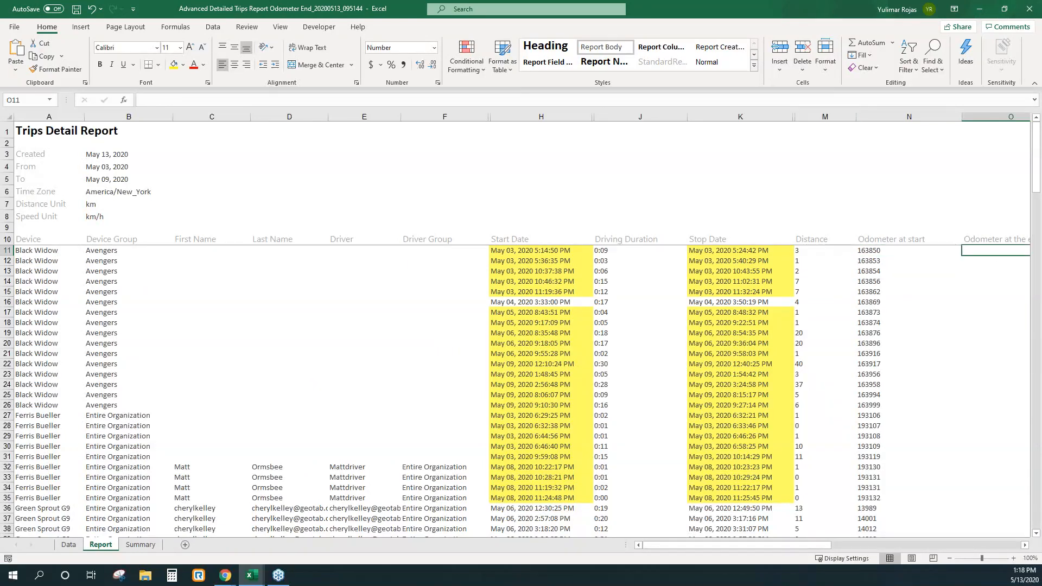
type("=")
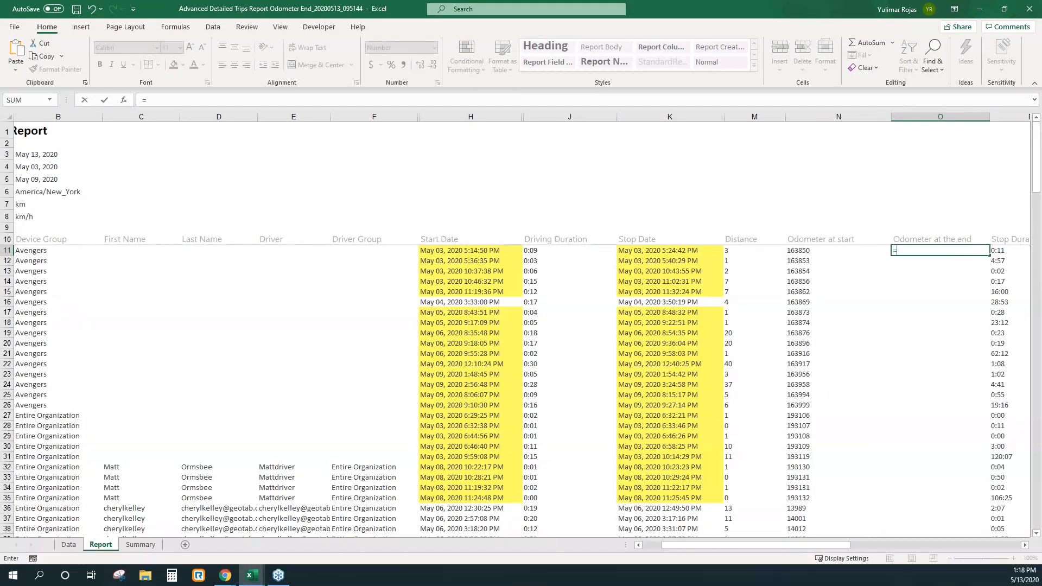
type("sum")
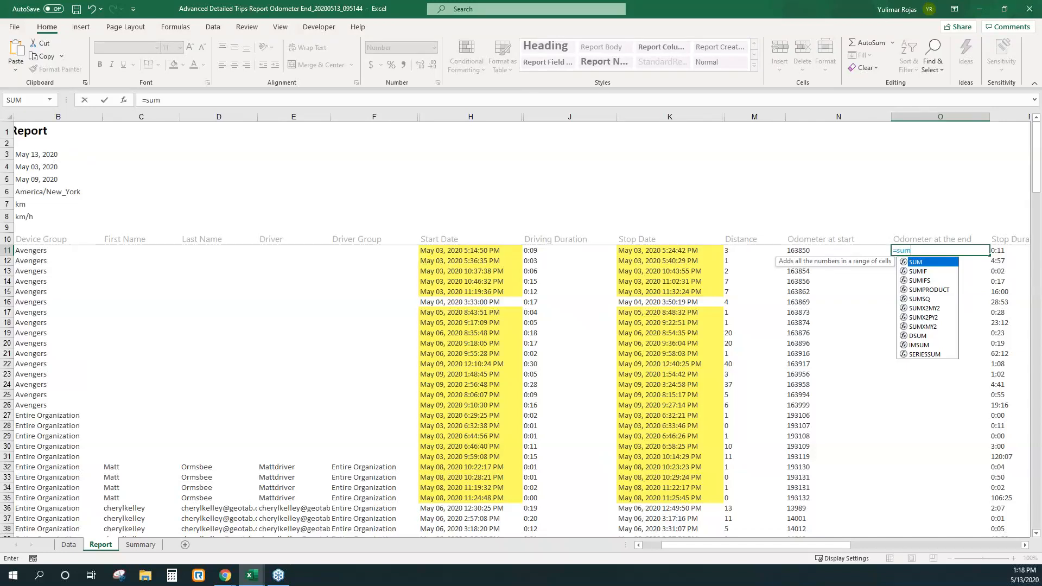
type("(")
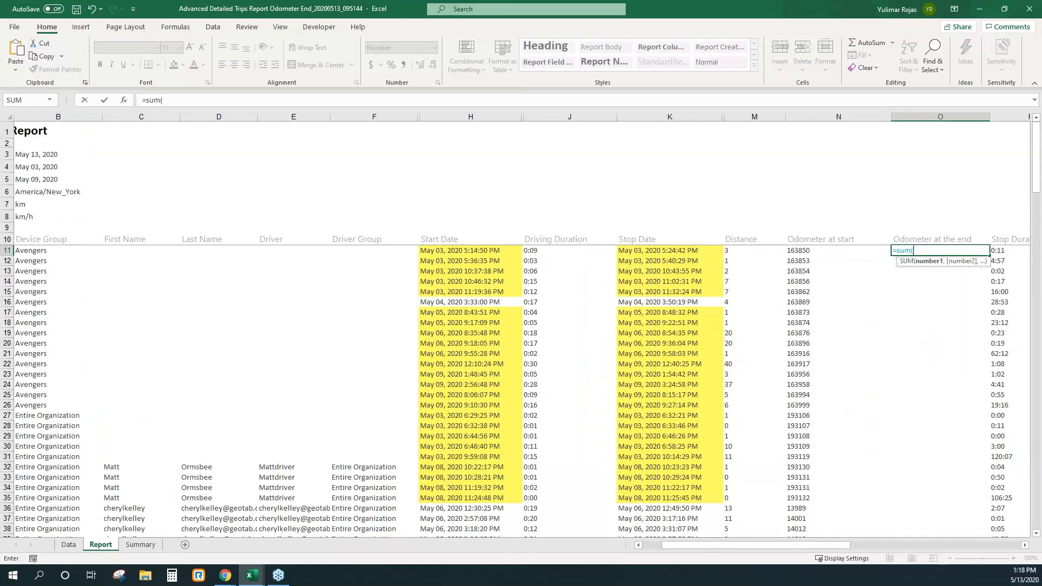
left_click(746, 251)
type(",")
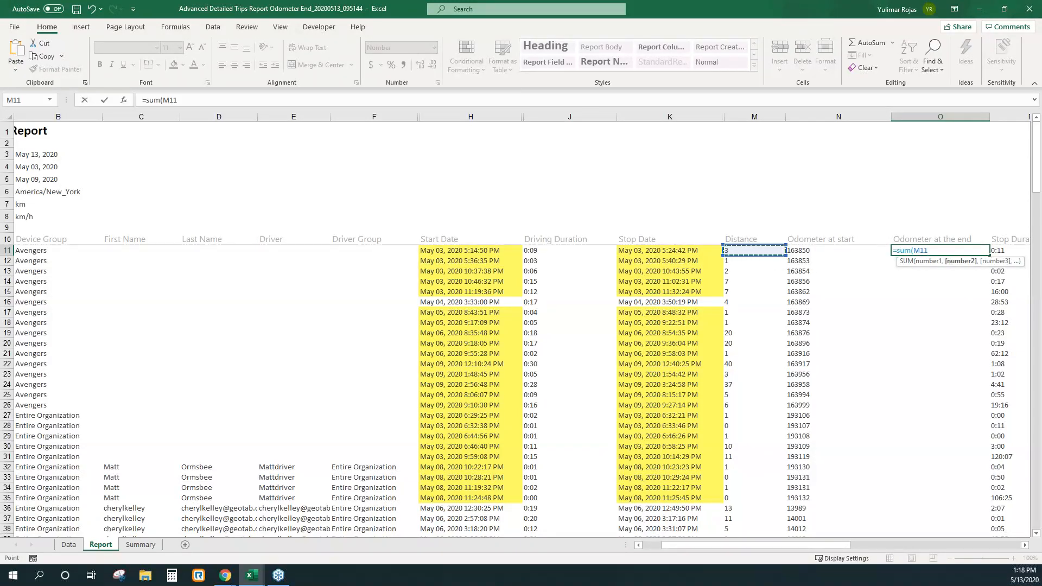
left_click(809, 252)
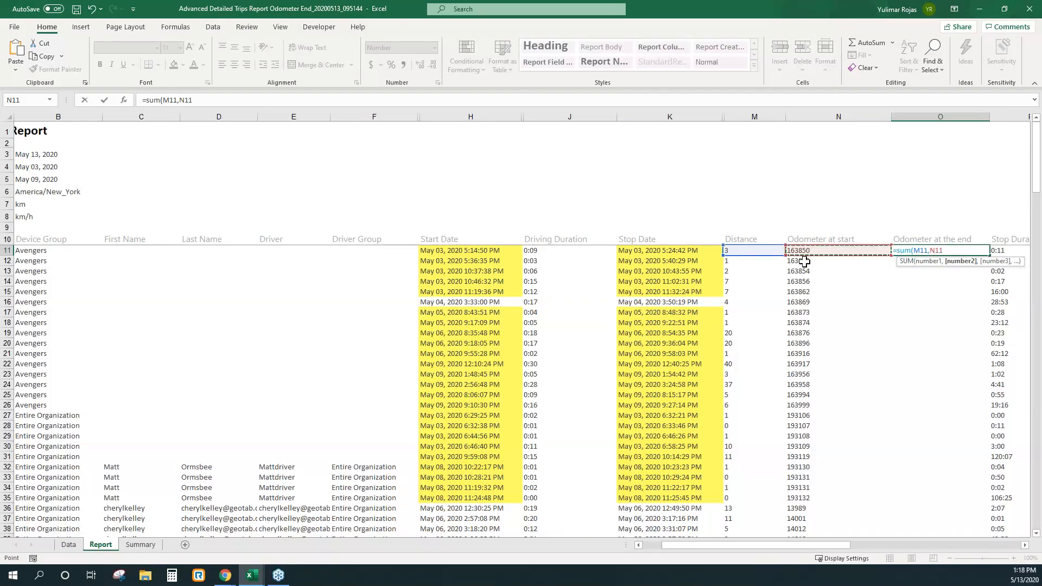
key("Return")
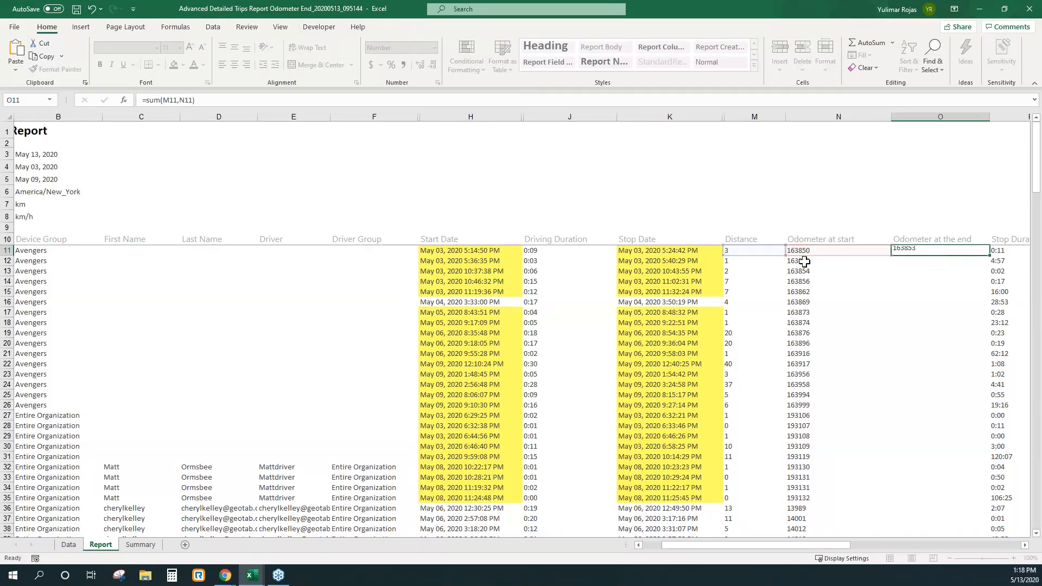
Step: Fill the O11 formula down the "Odometer at the end" column for all trip rows and check the filled values
key("Down")
key("Down")
key("Down")
left_click(945, 253)
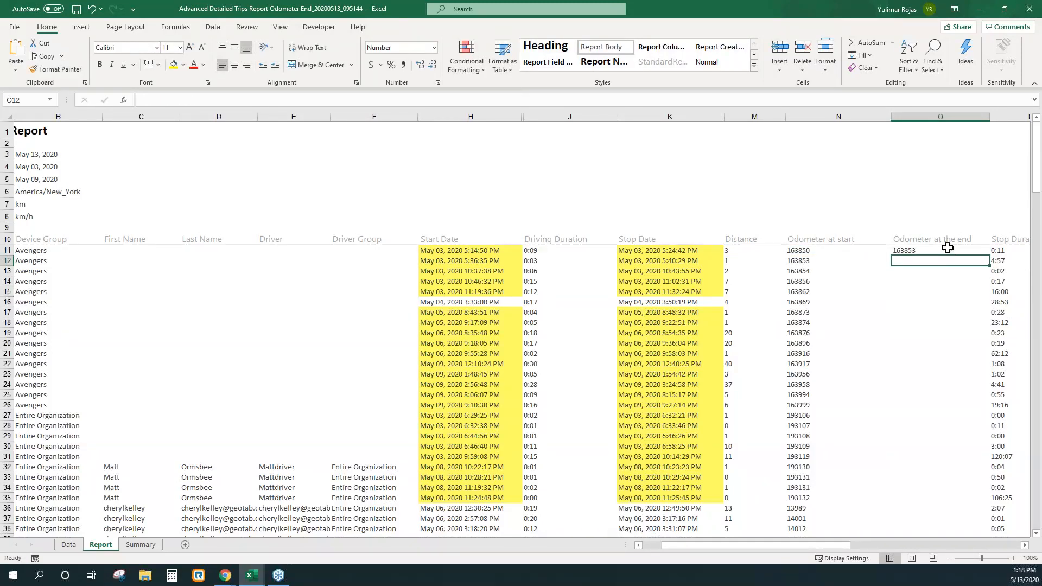
double_click(991, 255)
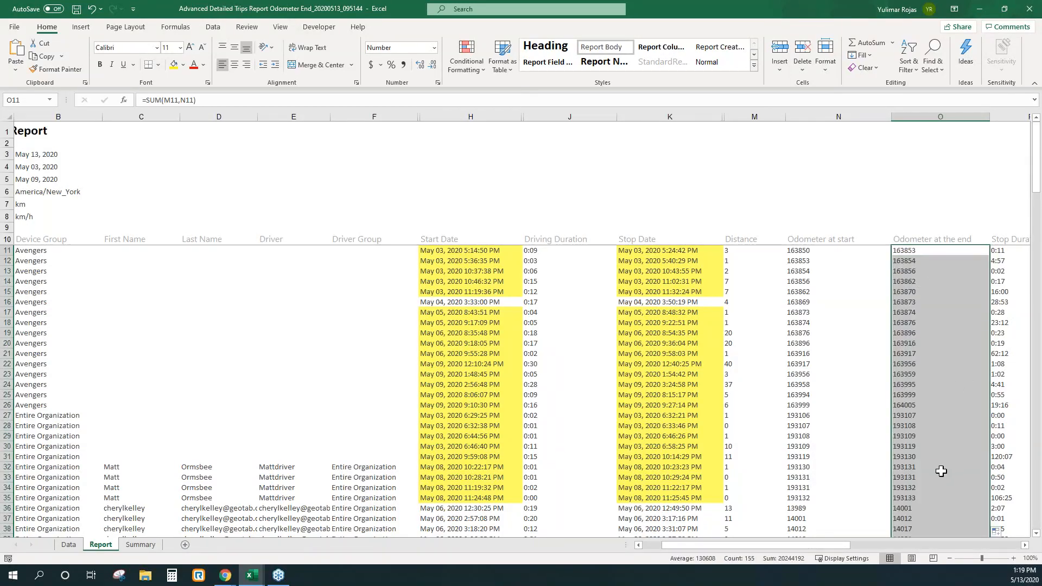
scroll(941, 470, "down", 10)
scroll(941, 470, "up", 10)
left_click_drag(828, 547, 765, 541)
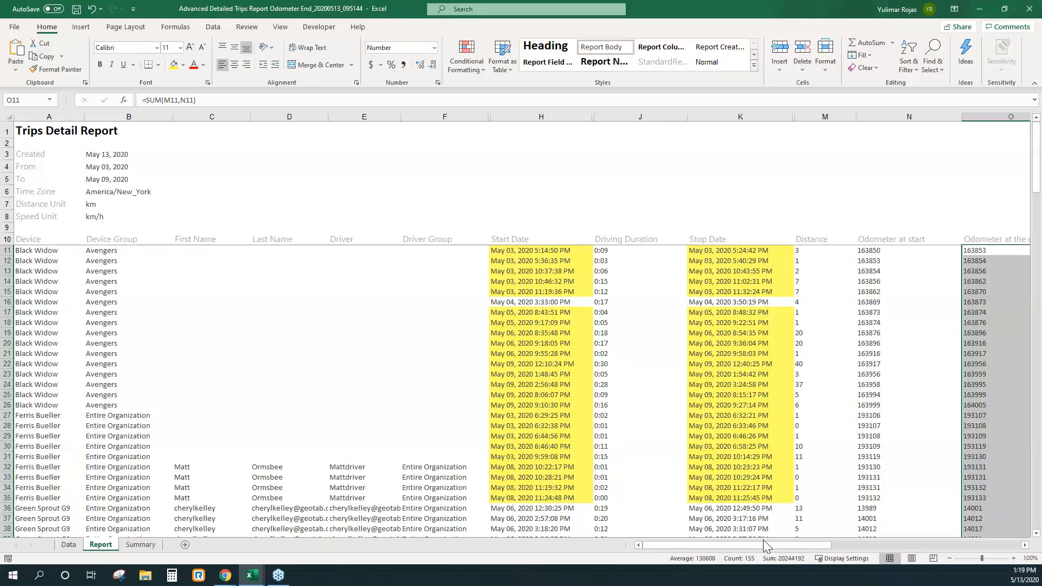
Step: Switch to the "Advanced Reports - Best Use Cases" deck in Google Slides, present its Resources slide and close the separate presenter window
left_click(980, 8)
left_click(77, 9)
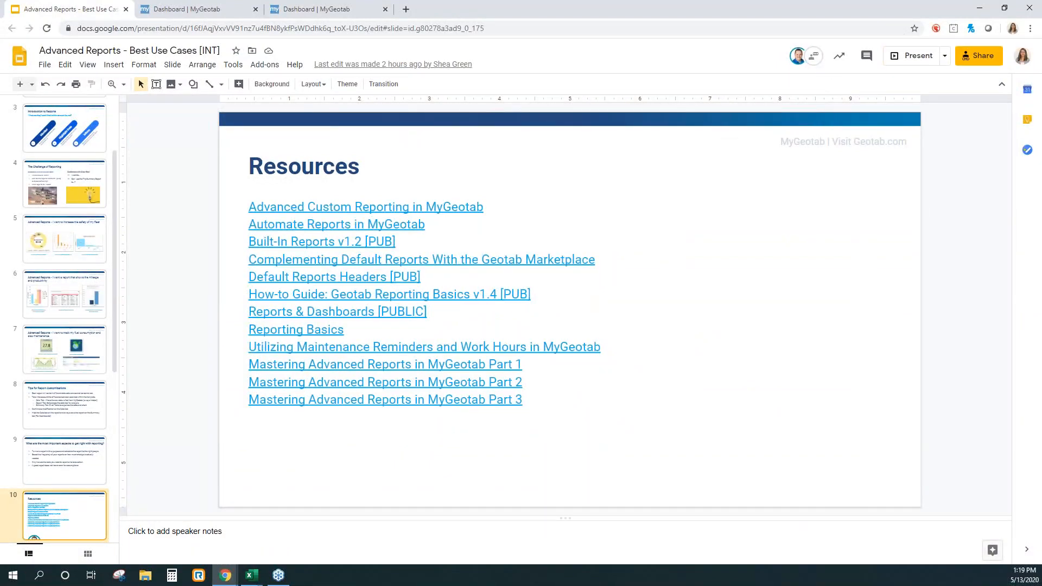
left_click(946, 57)
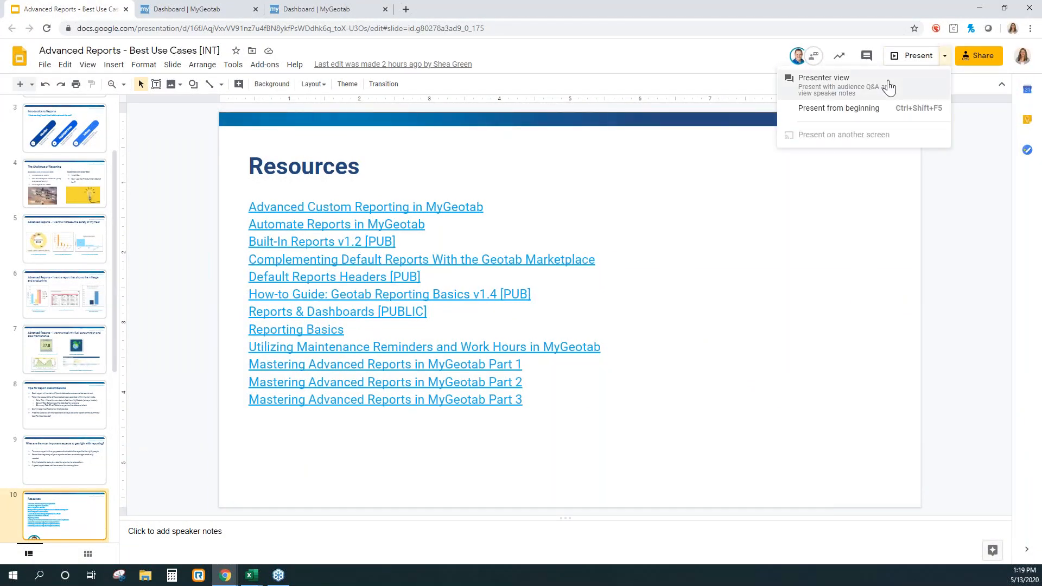
left_click(888, 86)
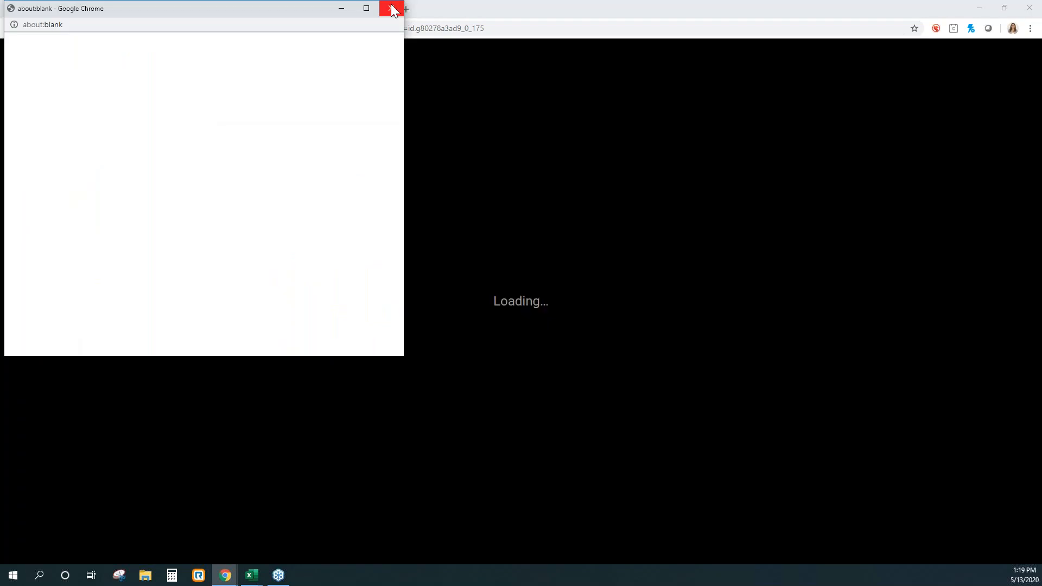
left_click(391, 8)
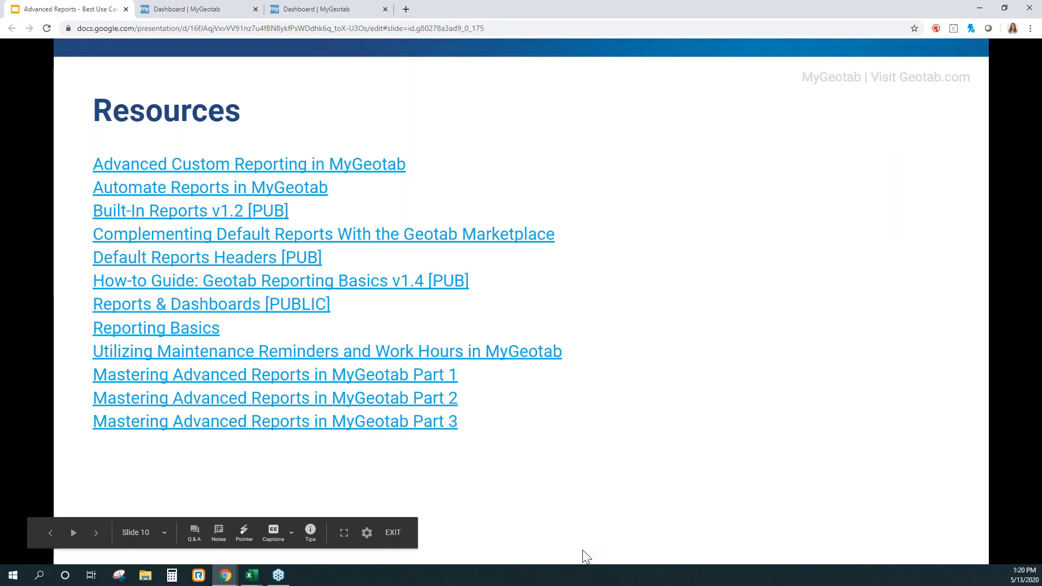
Step: Exit the slide show and restart the presentation from the beginning in full screen
key("Escape")
left_click(948, 56)
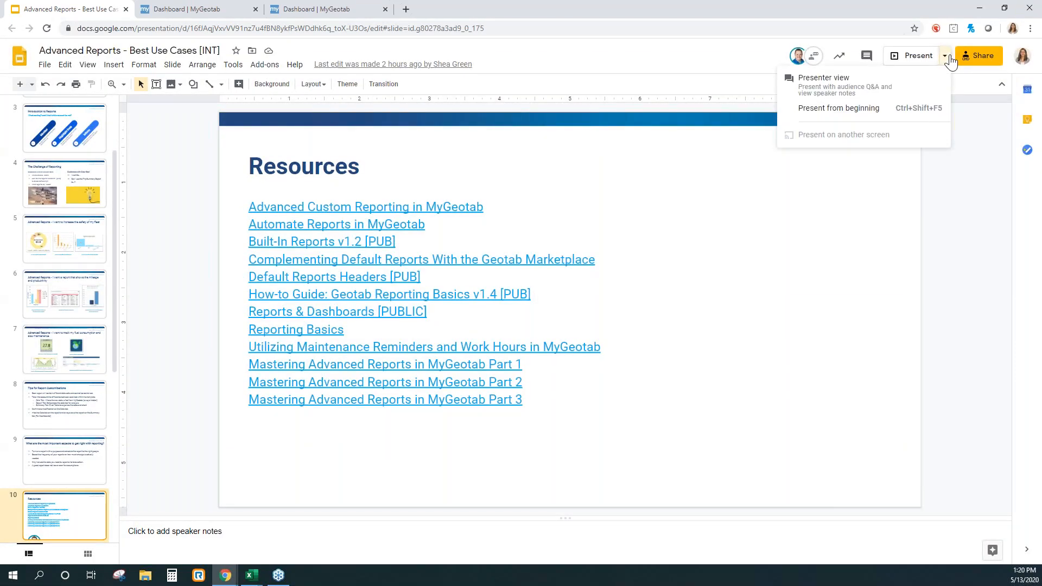
left_click(894, 112)
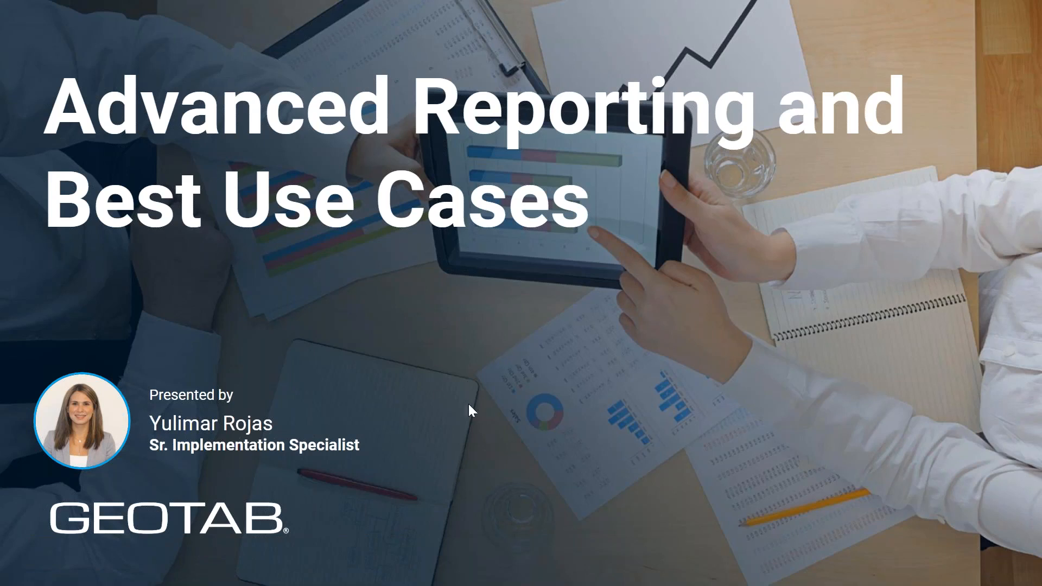
Step: Advance the slide show past the Resources slide to "Best Practices for Fleets Affected by Covid"
key("Right")
key("Right")
key("Right")
key("Right")
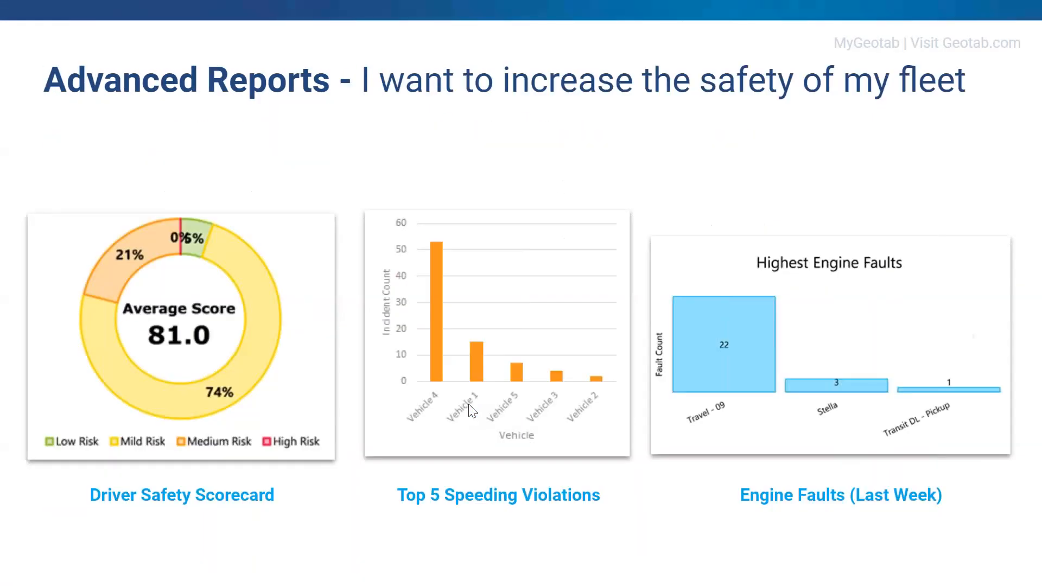
key("Right")
key("Right")
key("Right")
key("Right")
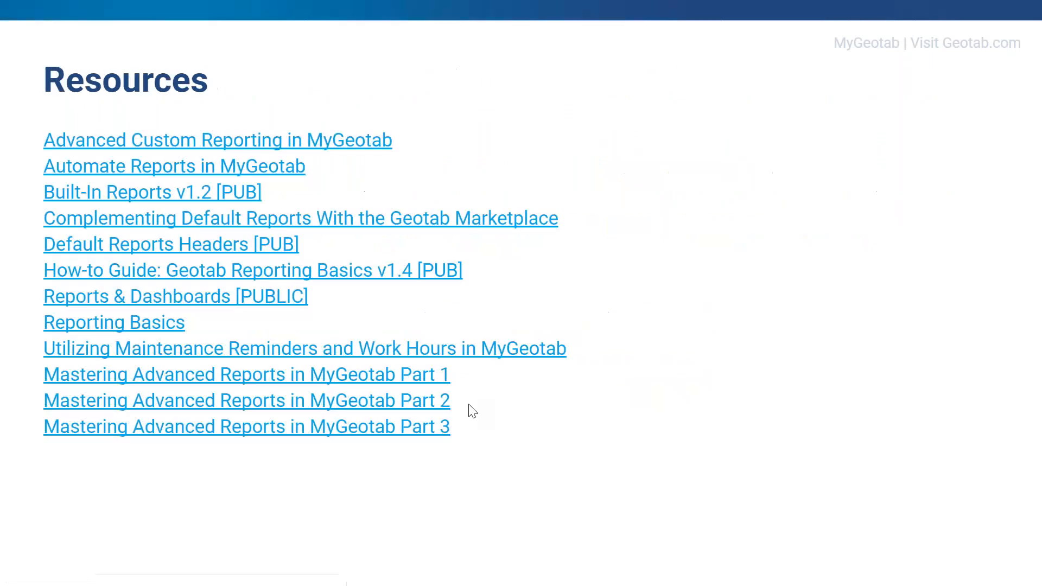
key("Right")
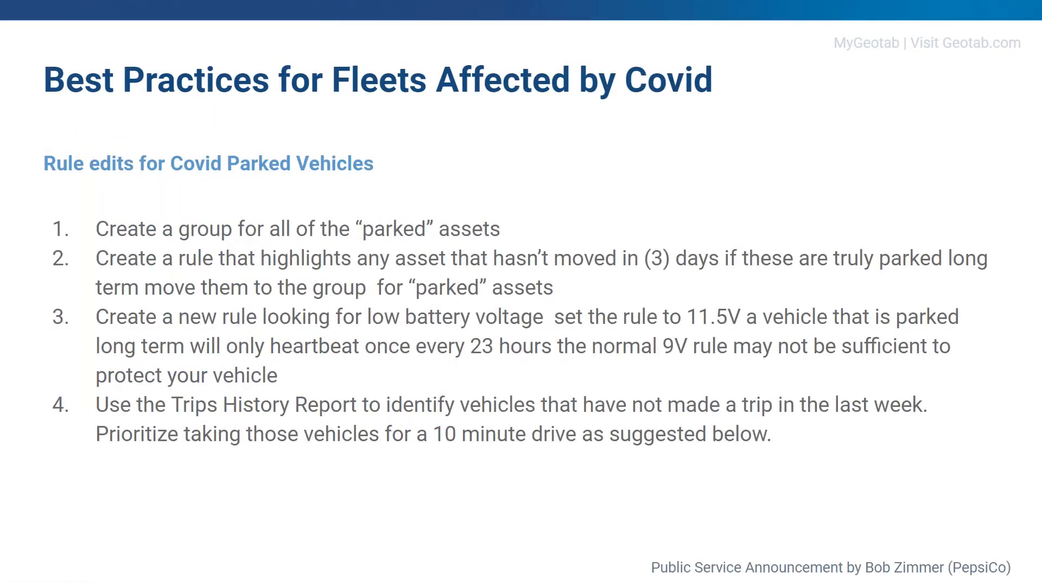
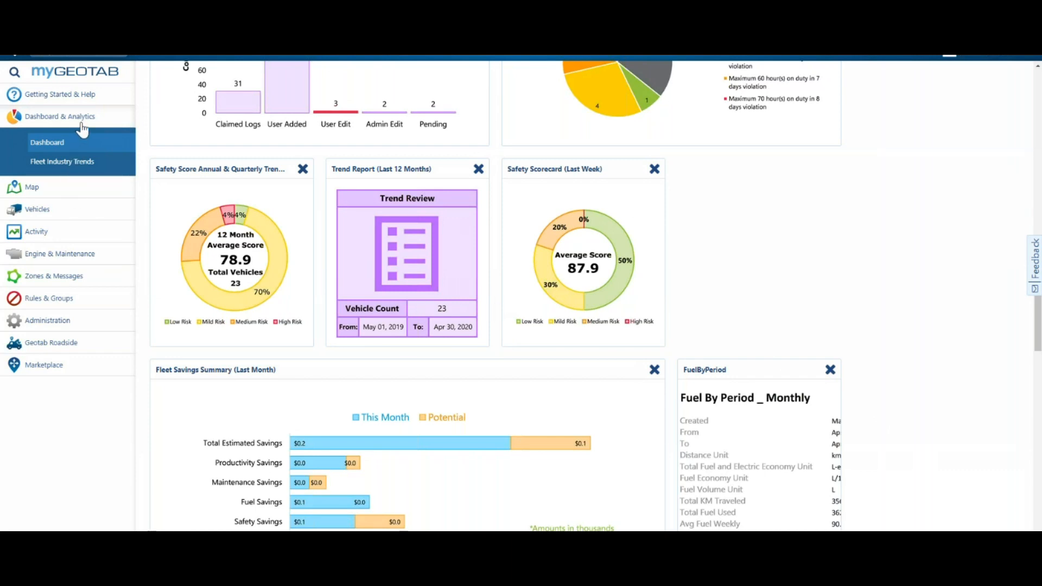
Step: Start a new email notification template from the Rules page in MyGeotab and review its available tokens
left_click(81, 124)
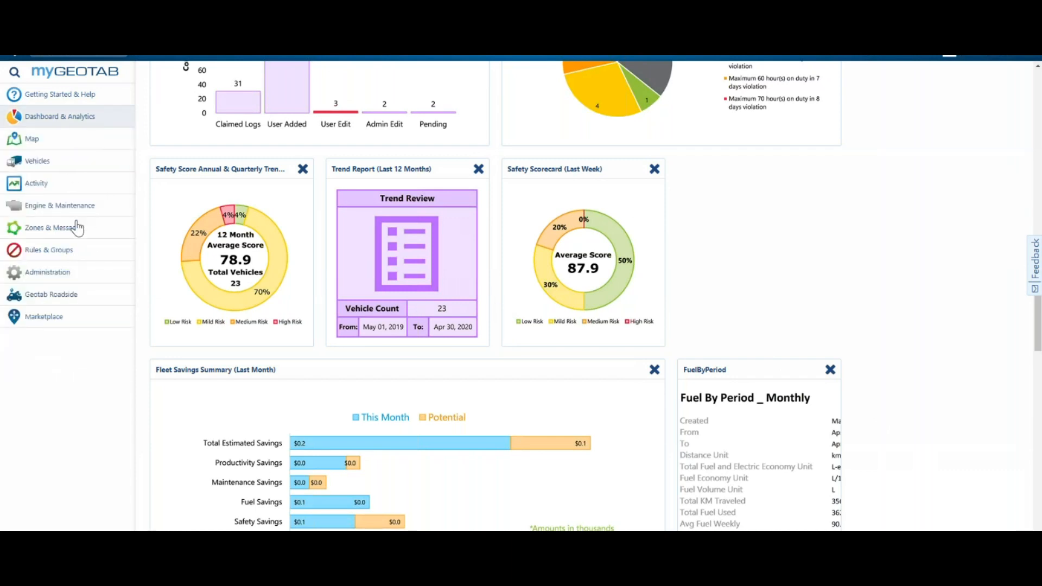
left_click(72, 255)
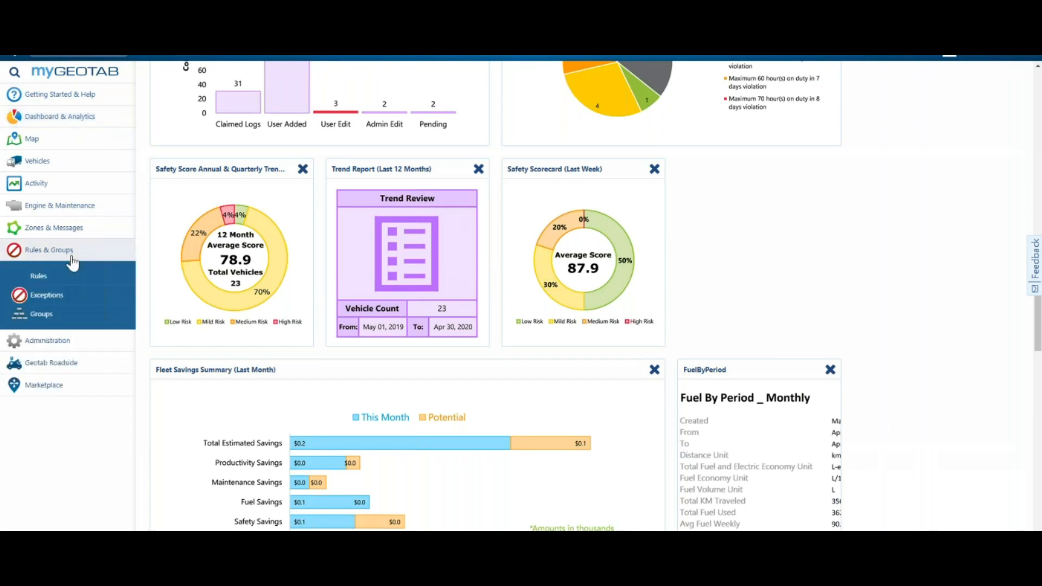
left_click(77, 286)
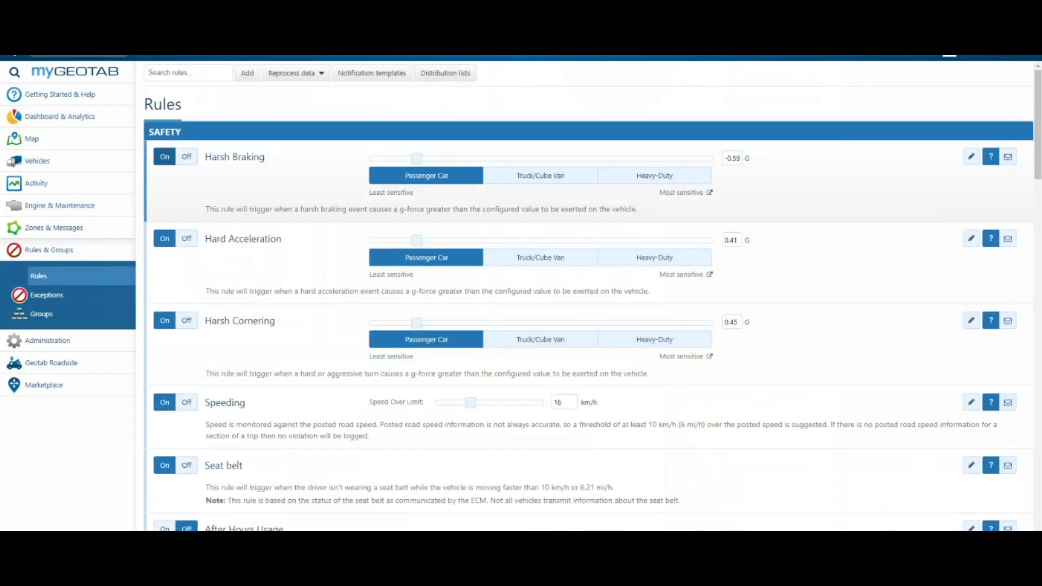
left_click(372, 77)
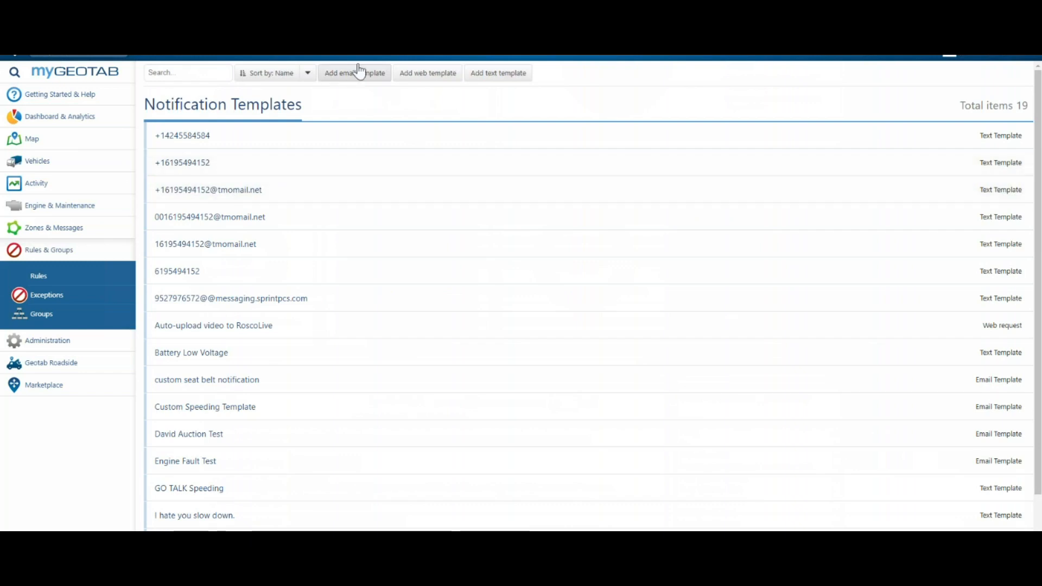
left_click(364, 79)
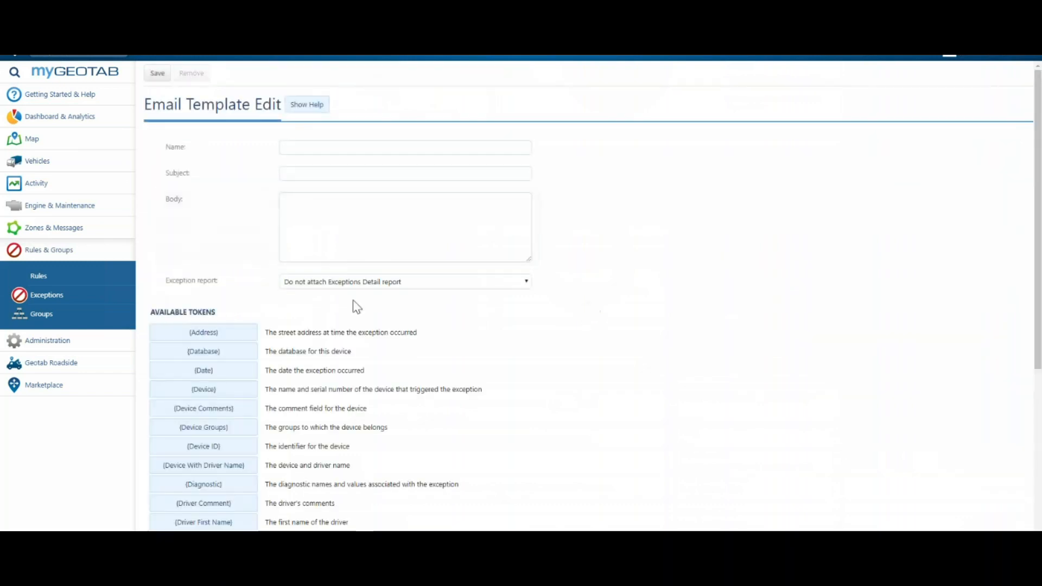
scroll(220, 390, "down", 2)
scroll(221, 390, "down", 4)
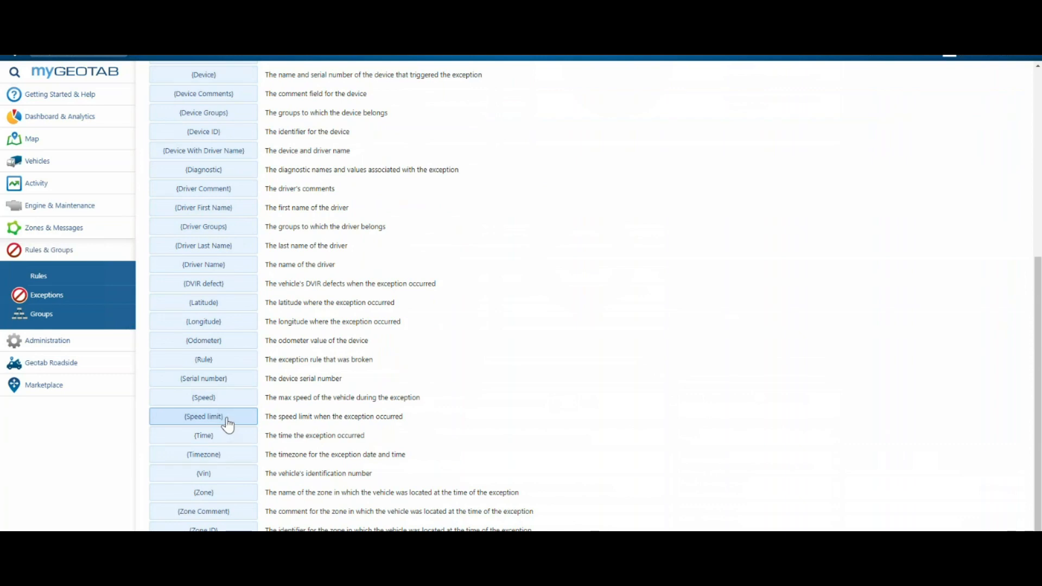
scroll(228, 426, "up", 6)
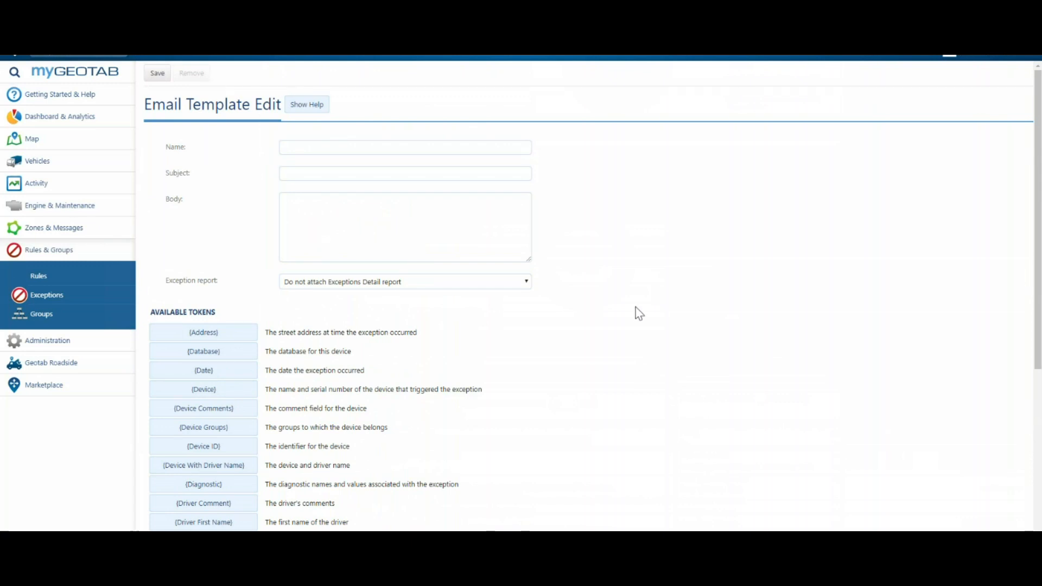
scroll(529, 396, "down", 5)
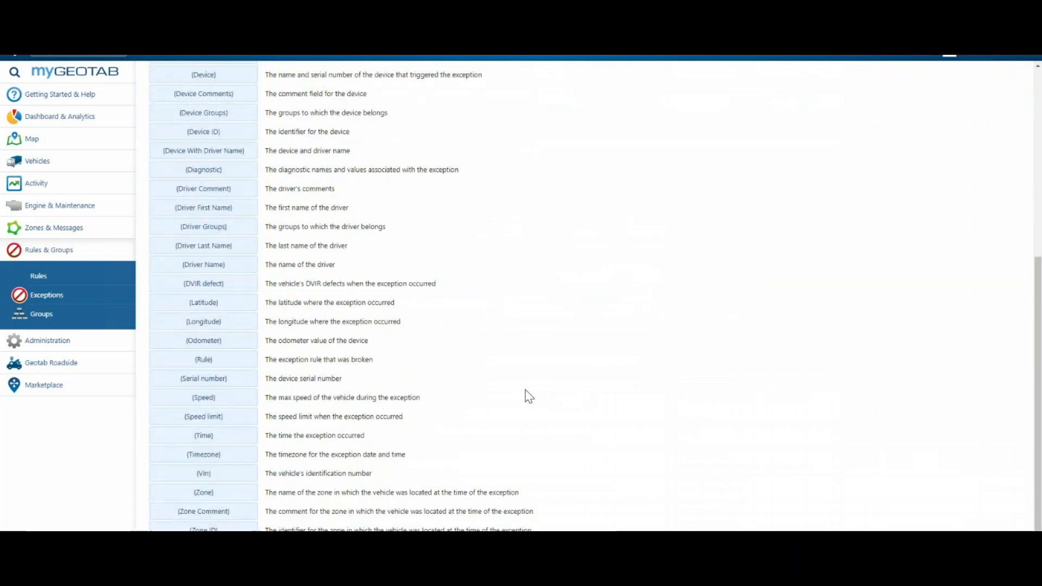
scroll(529, 396, "up", 5)
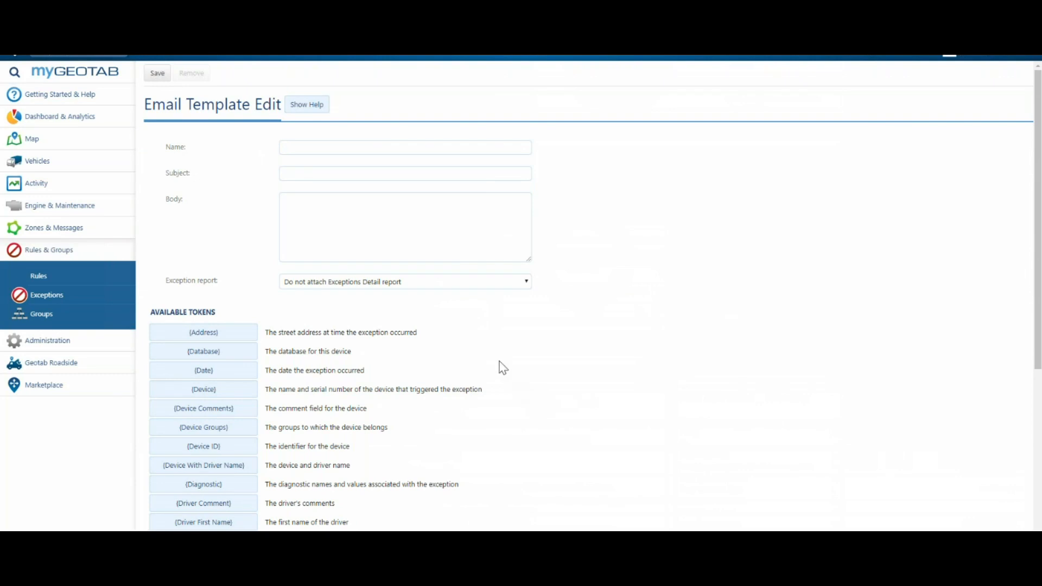
Step: Leave the email template without saving and return to the Rules list
left_click(111, 255)
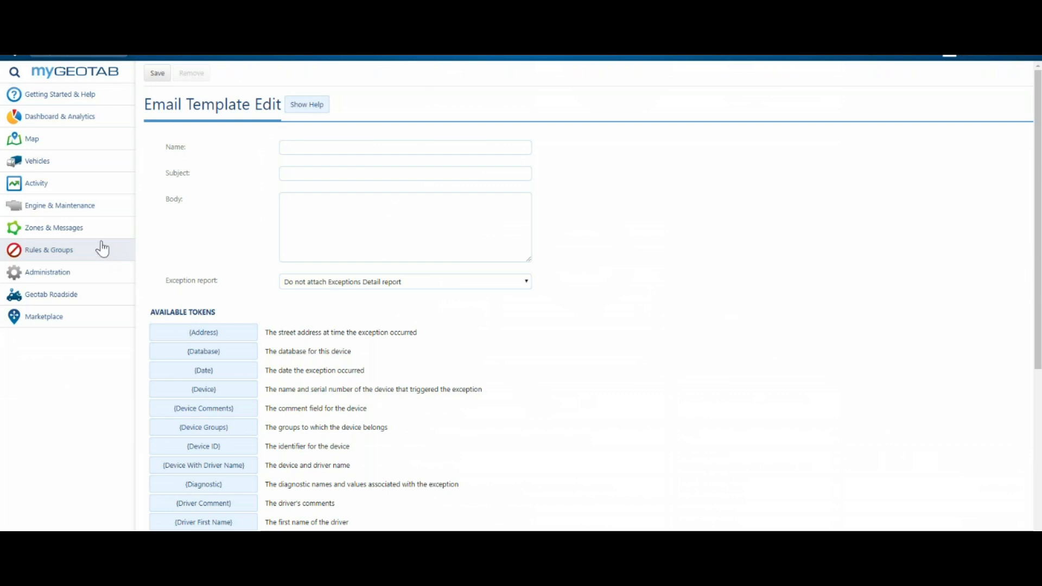
left_click(58, 254)
left_click(65, 276)
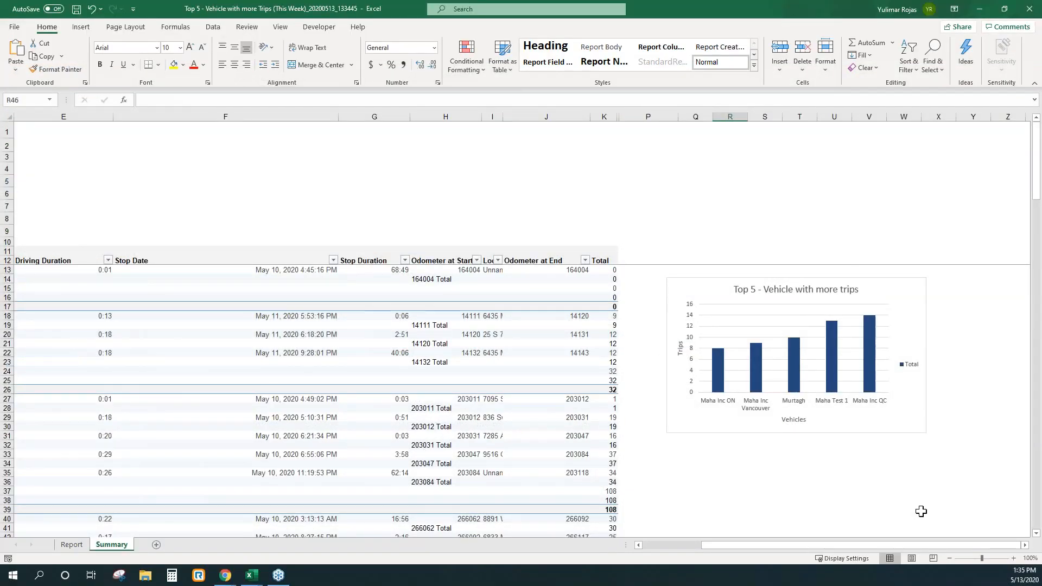
Step: In Excel, view the options of the "Top 5 - Vehicle with more trips" pivot chart on the Summary sheet and close its field list
left_click(876, 424)
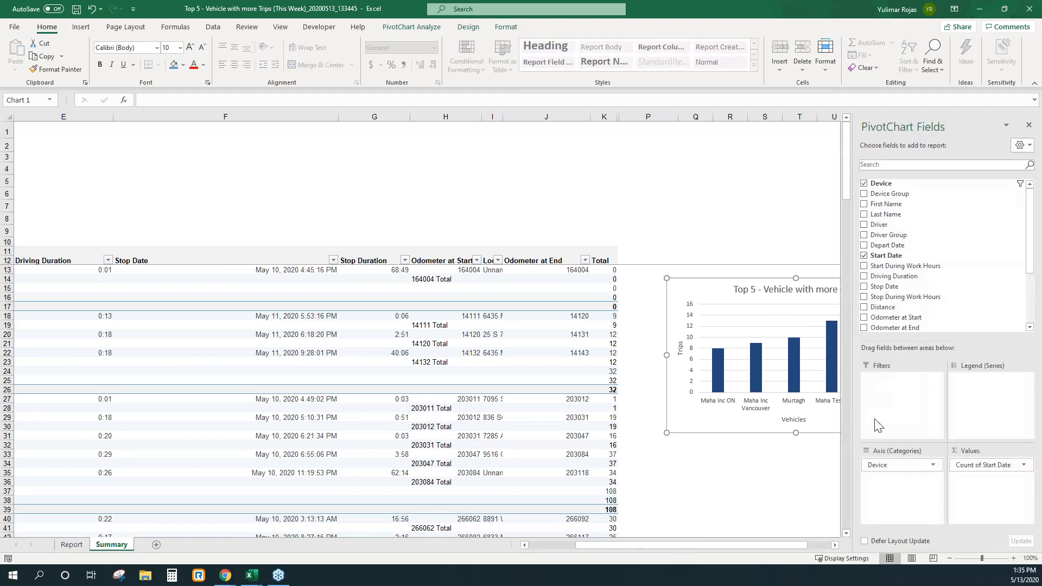
right_click(760, 304)
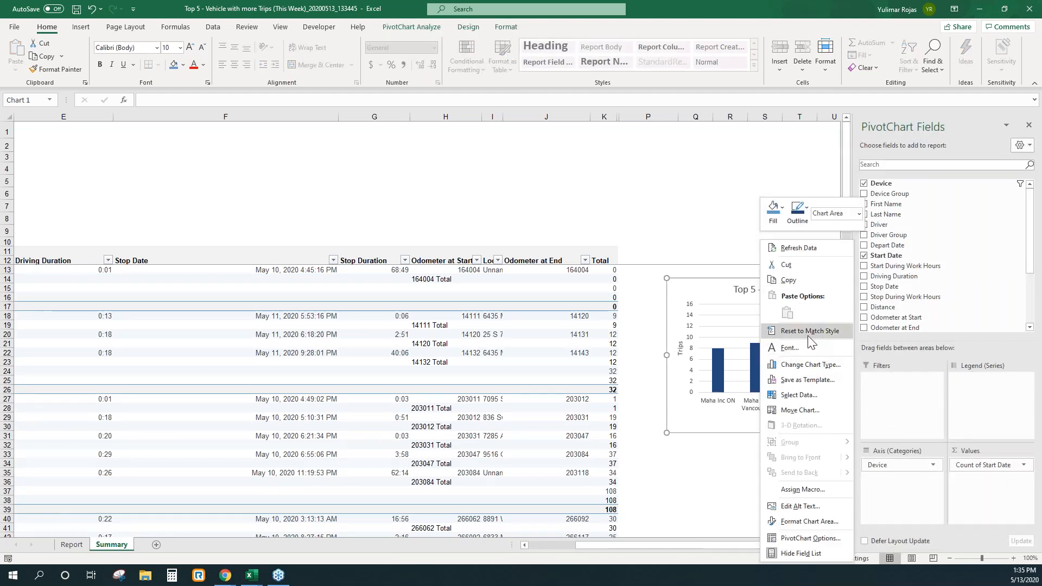
left_click(717, 271)
left_click_drag(811, 544, 833, 544)
left_click(1028, 125)
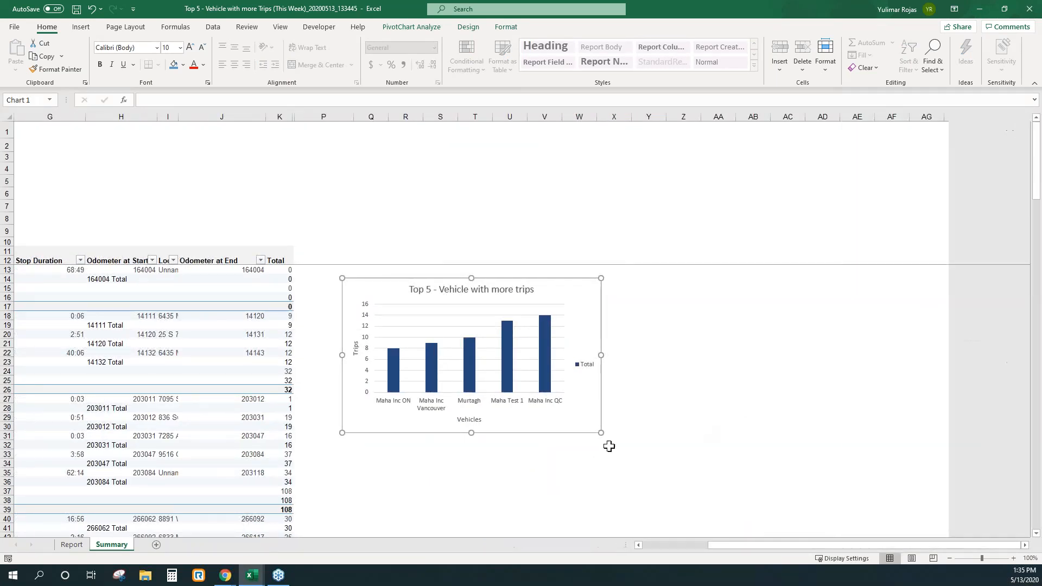
left_click_drag(726, 546, 704, 547)
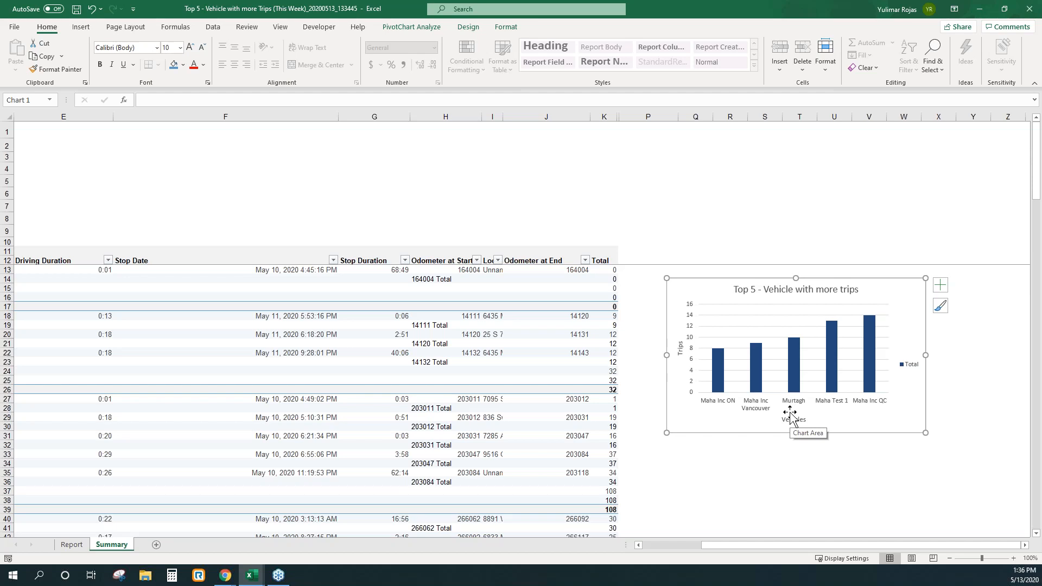
Step: Switch to MyGeotab, review the additional condition types offered for a new exception rule and discard the rule
left_click(978, 10)
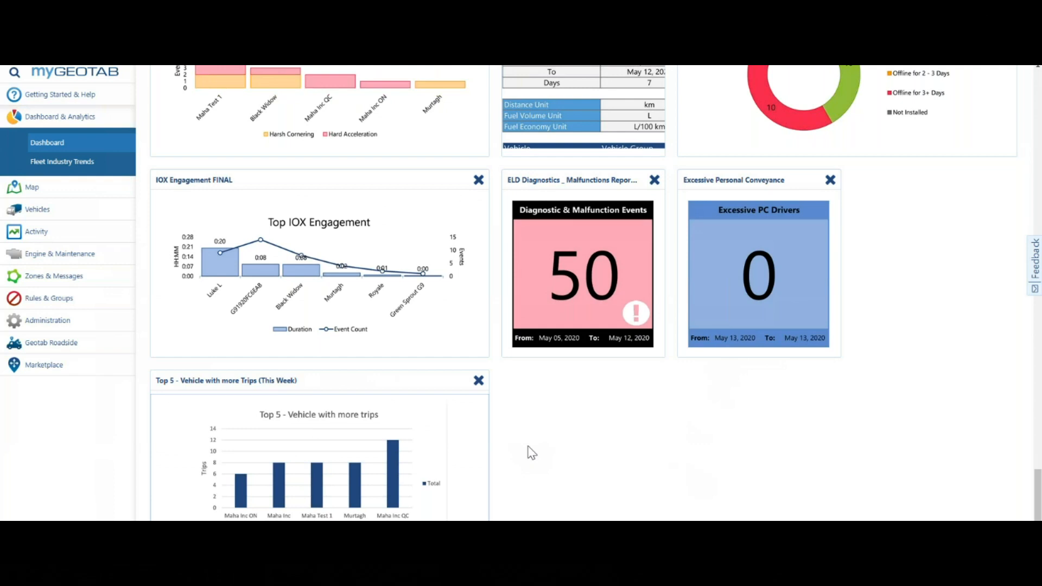
left_click(54, 298)
left_click(70, 277)
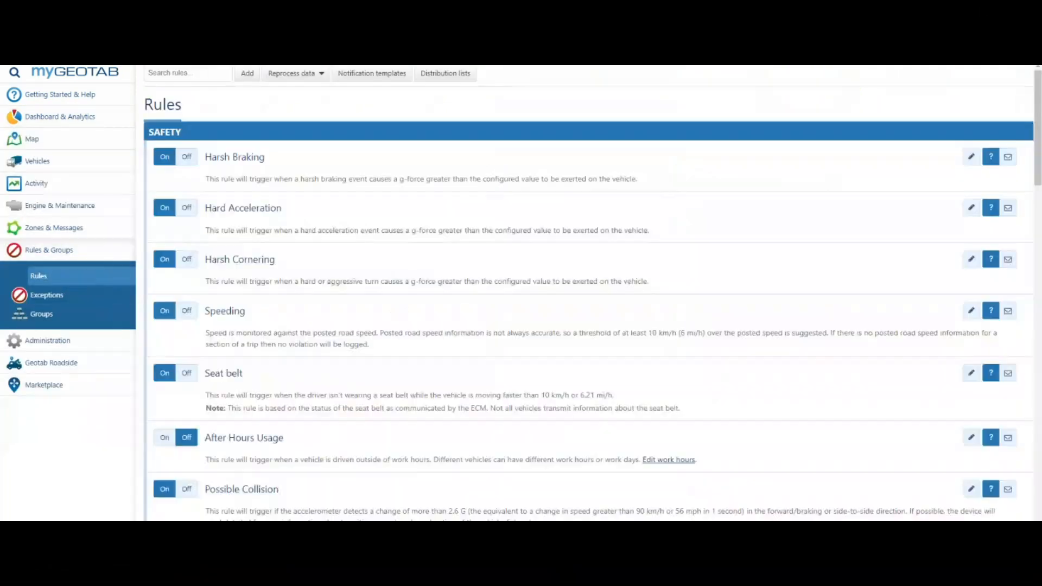
scroll(301, 432, "down", 1)
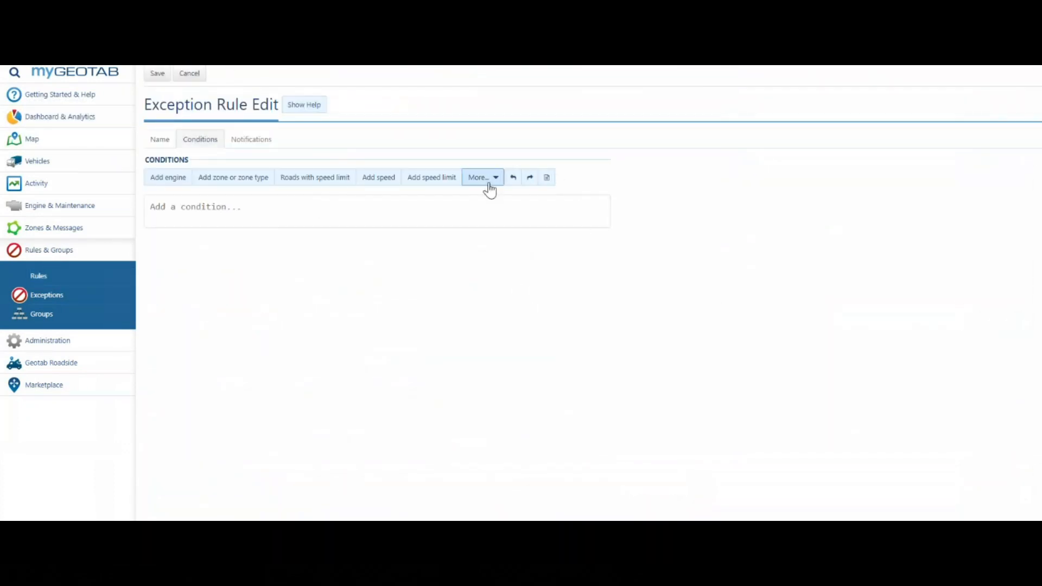
left_click(496, 179)
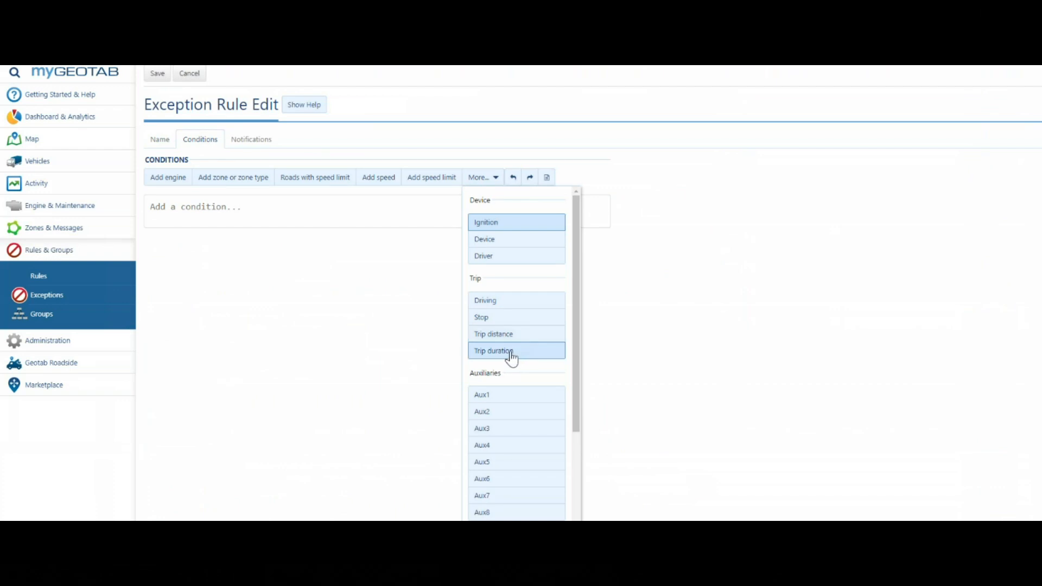
left_click(359, 341)
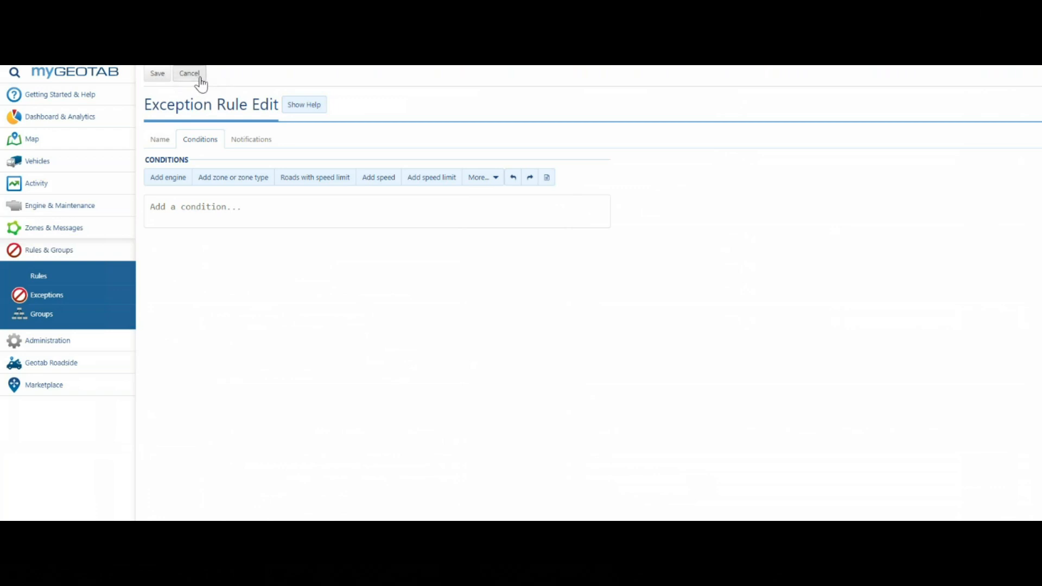
left_click(198, 76)
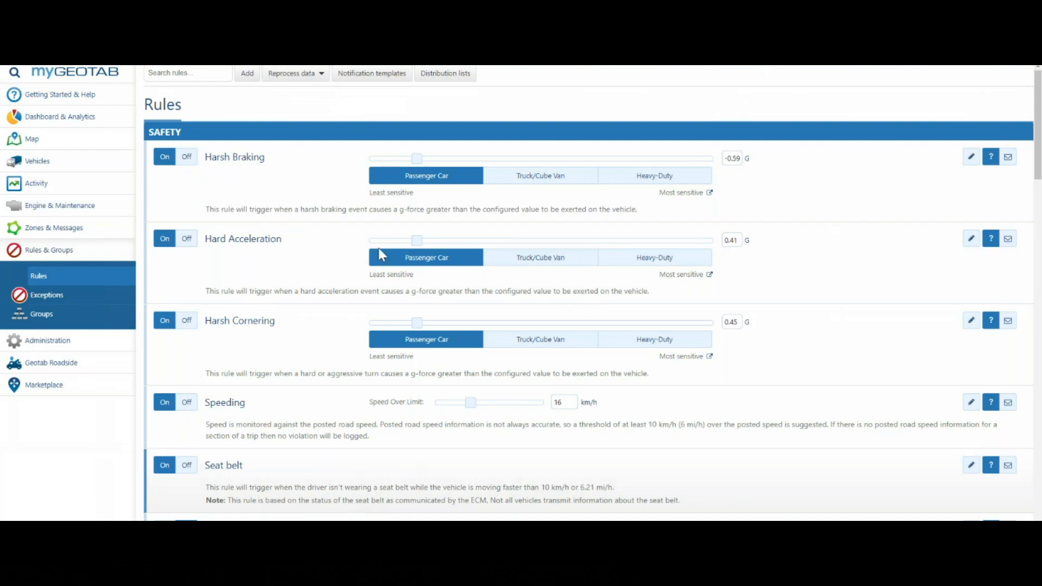
Step: Start another exception rule, review the speed limit condition's settings and road speed providers, and cancel the rule
left_click(245, 73)
left_click(201, 140)
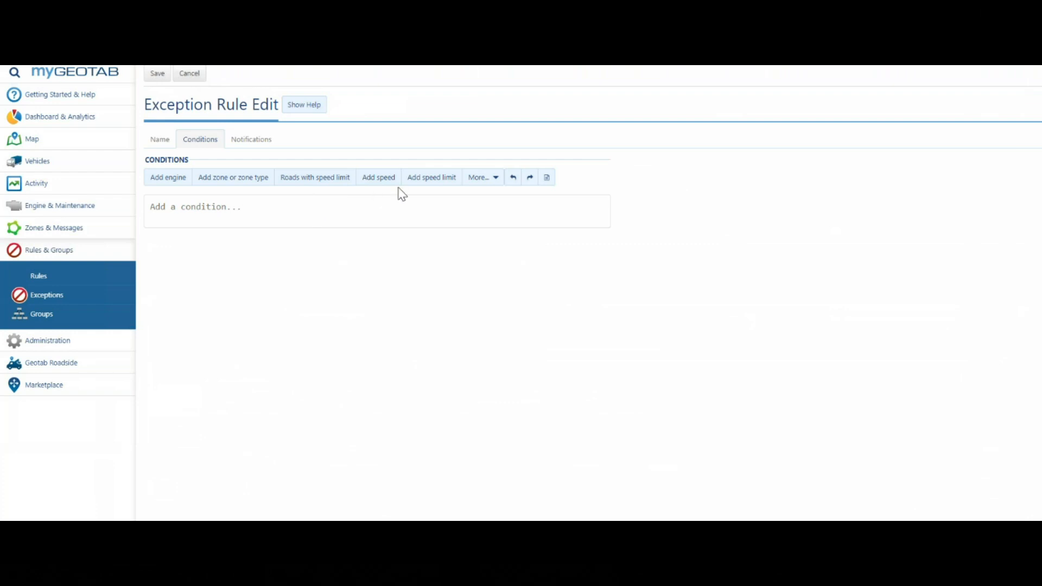
left_click(448, 180)
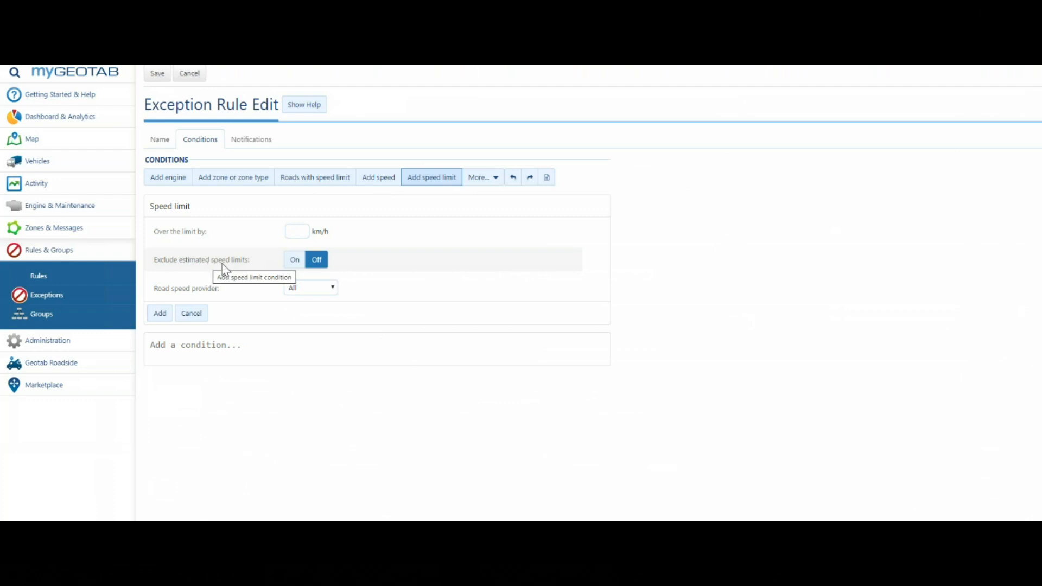
left_click(319, 288)
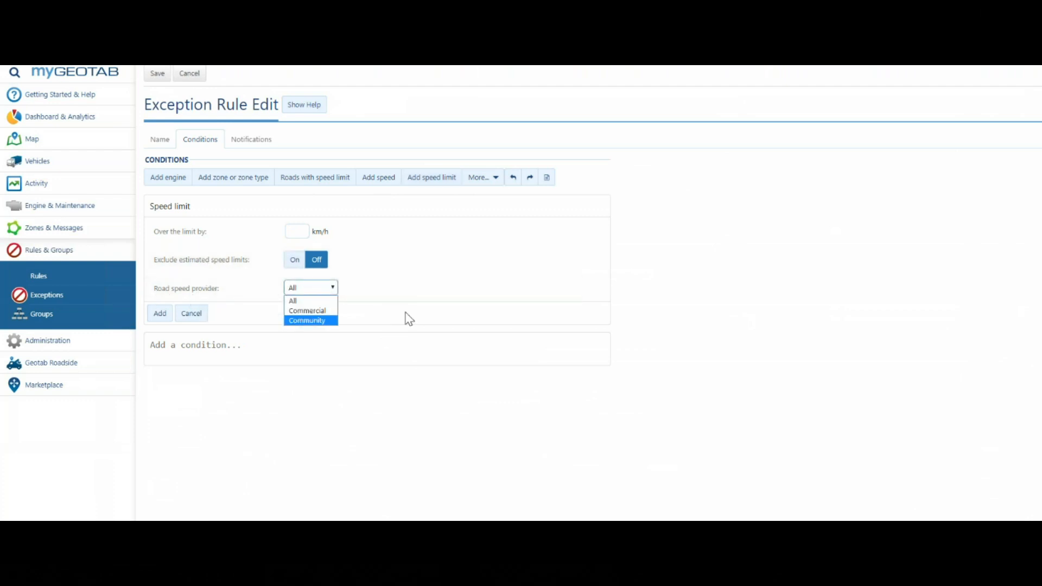
left_click(660, 246)
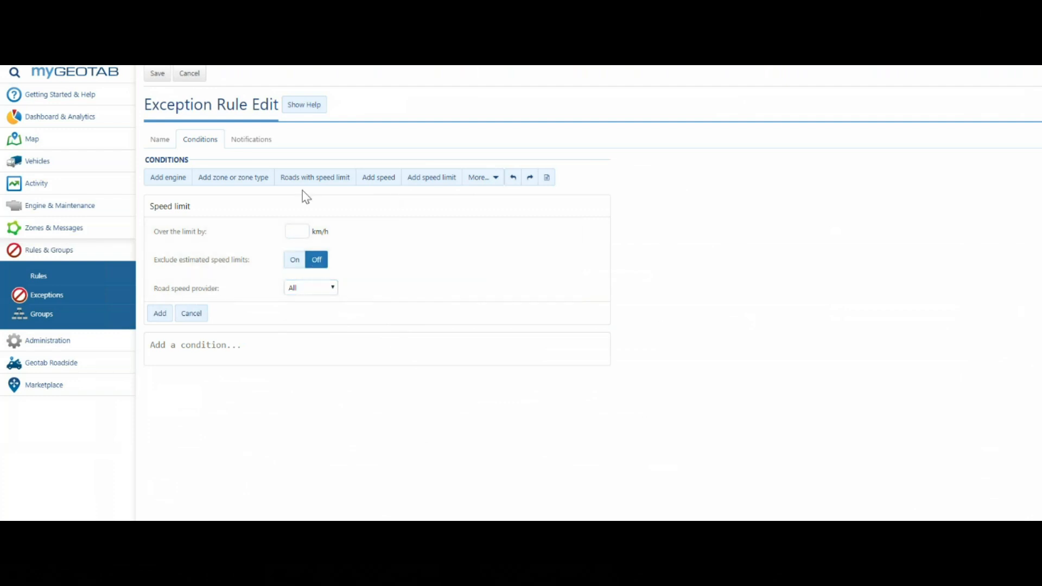
left_click(191, 76)
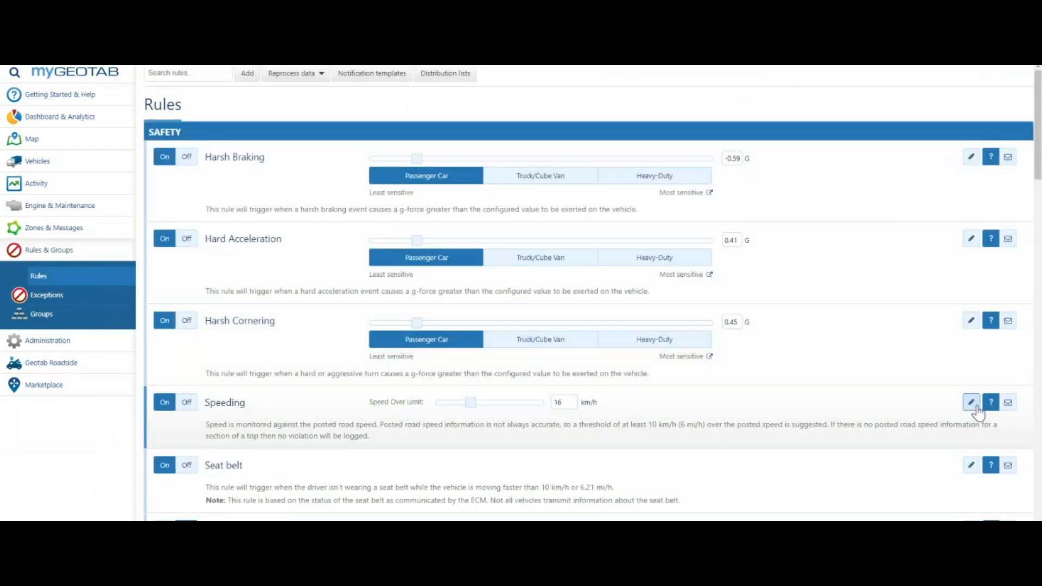
Step: Open the conditions of the existing Speeding rule and examine them in the Advanced Conditions Editor
left_click(975, 407)
left_click(204, 142)
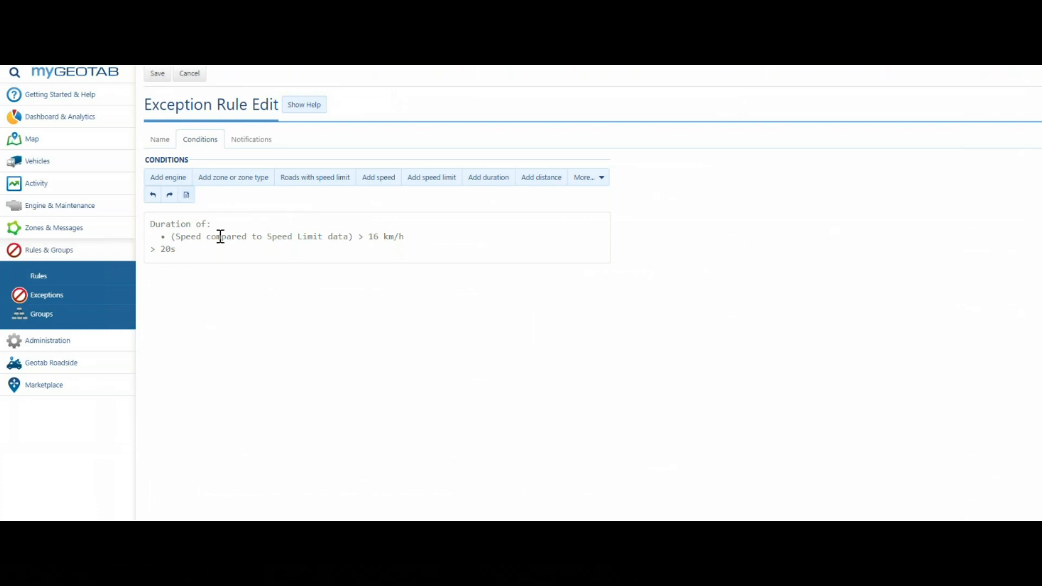
left_click(187, 195)
left_click(224, 340)
left_click_drag(221, 349, 169, 331)
left_click(178, 330)
left_click(296, 349)
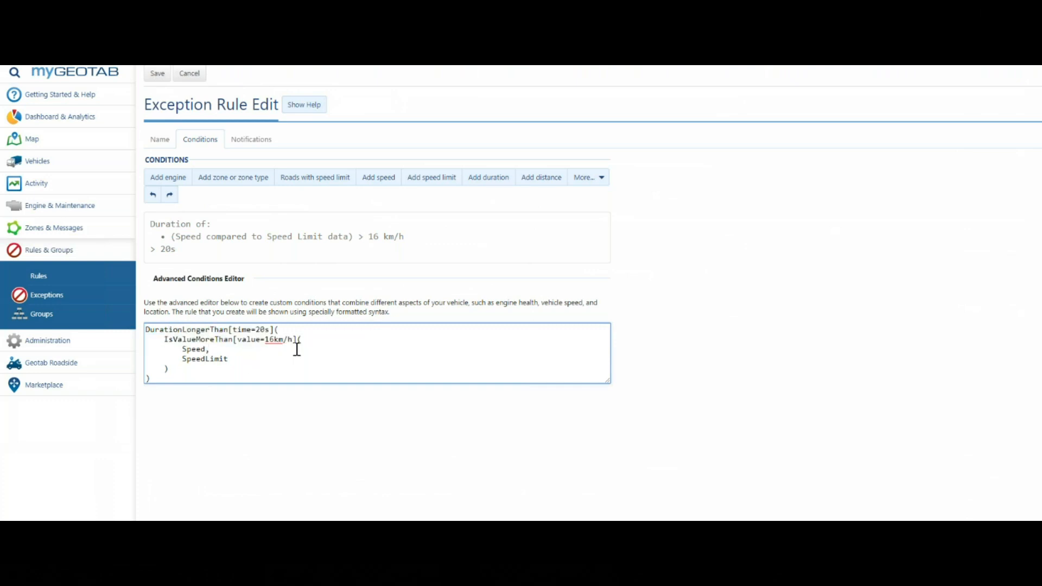